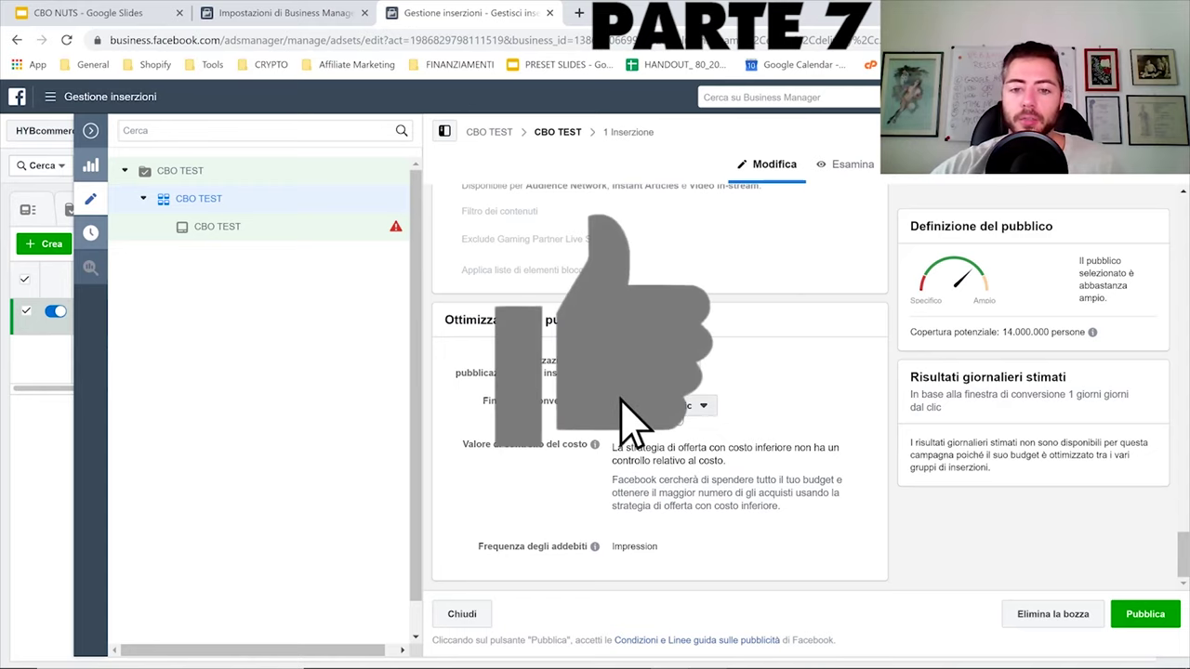
- Review the conversion window options and their explanation in the ad set's optimization and delivery settings
left_click(710, 410)
left_click(773, 390)
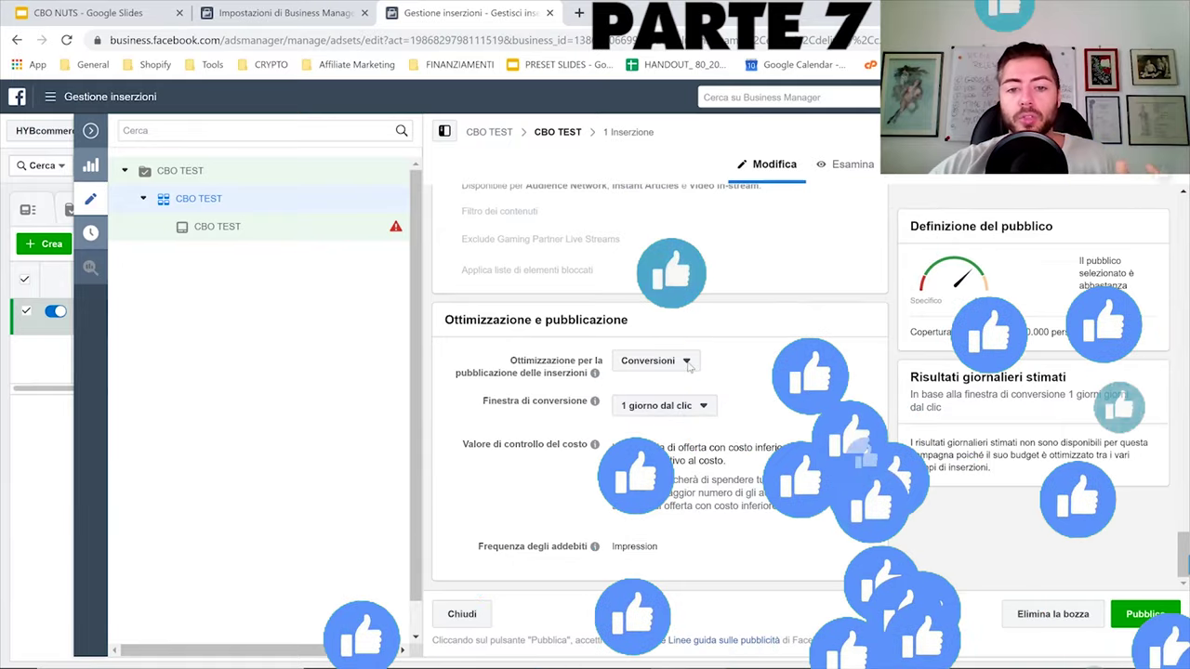
mouse_move(594, 400)
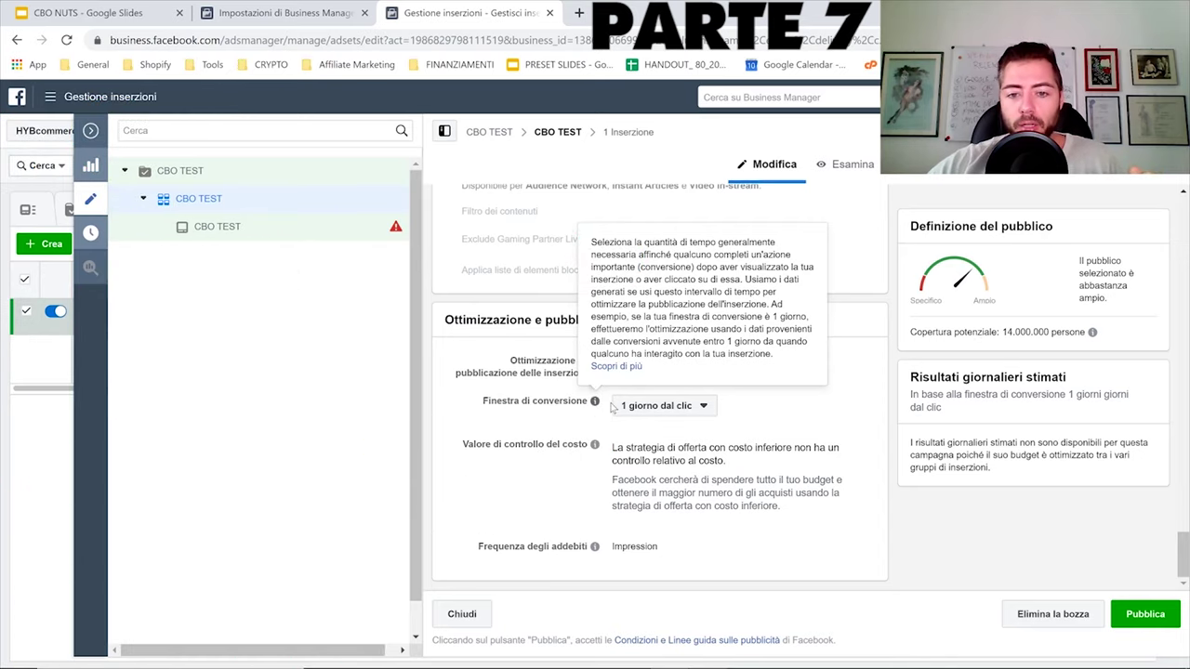
left_click(684, 416)
left_click(826, 386)
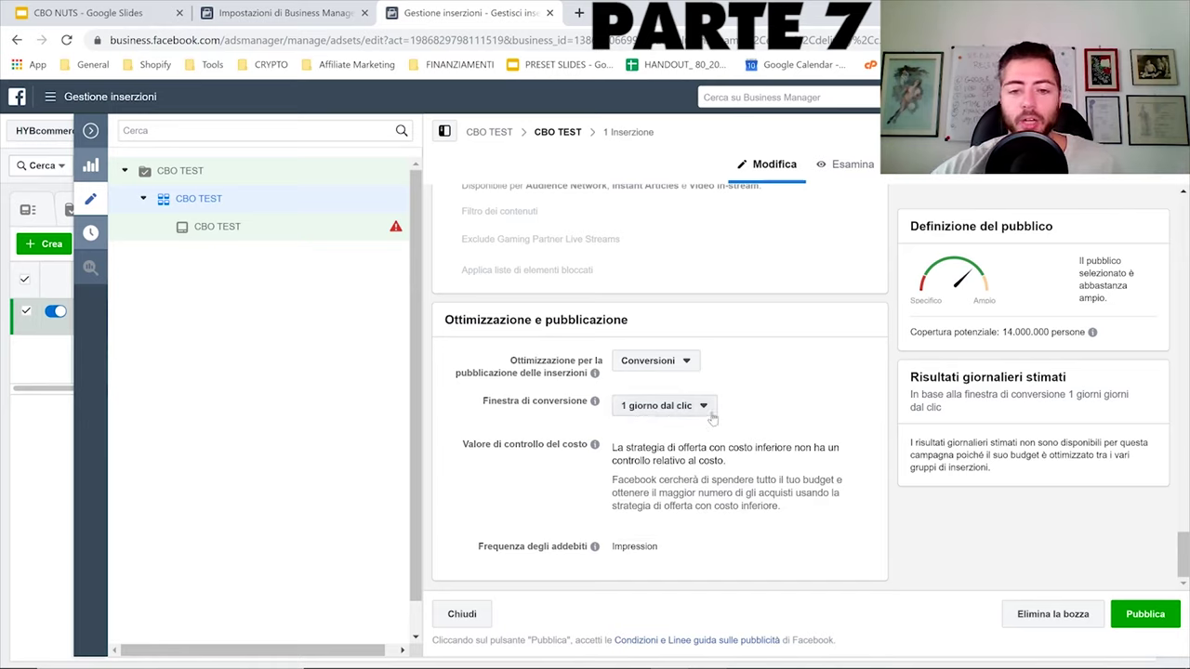
- Open the CBO TEST ad for editing at its ad creation section
left_click(279, 225)
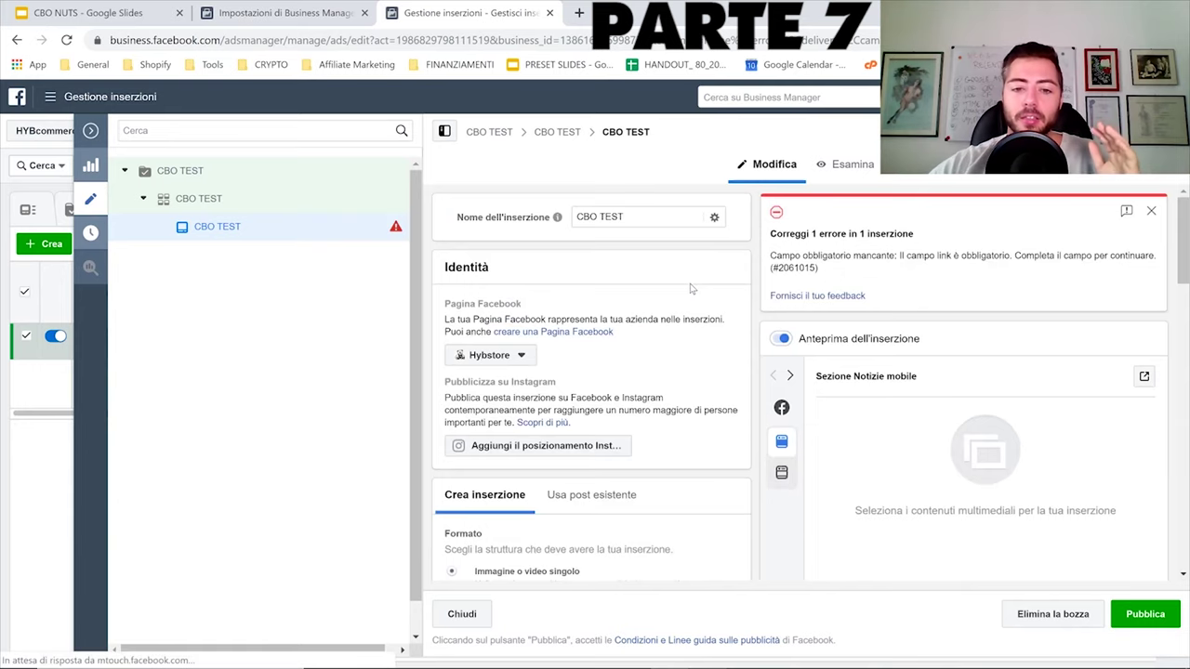
scroll(716, 297, "down", 2)
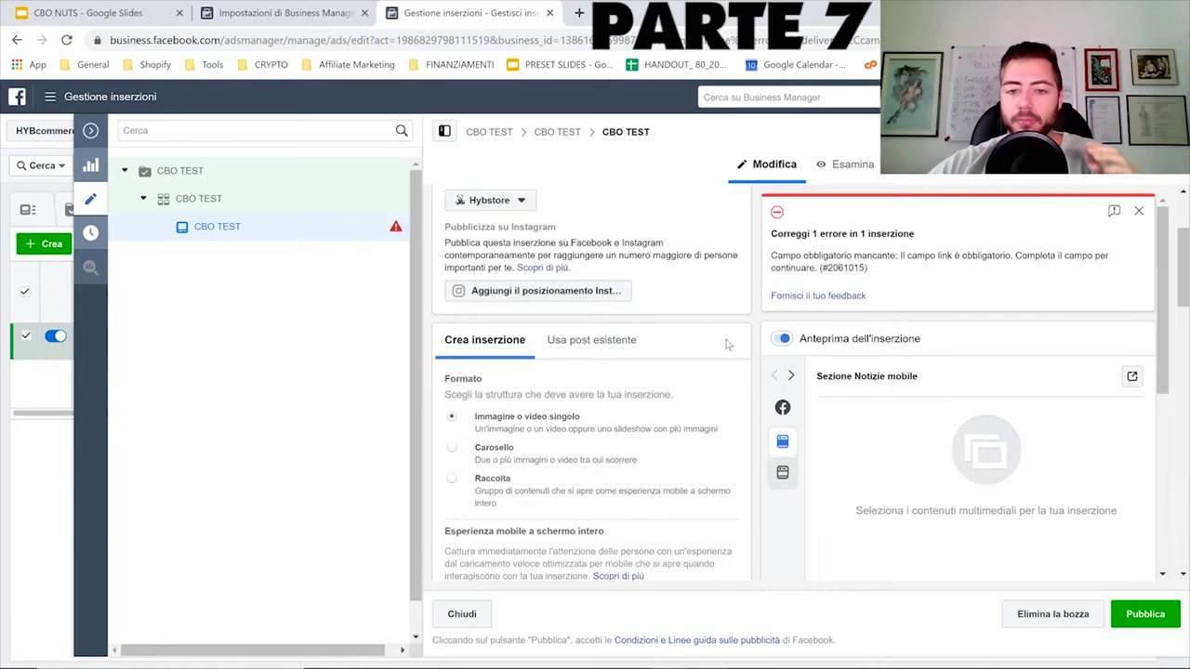
scroll(725, 352, "down", 1)
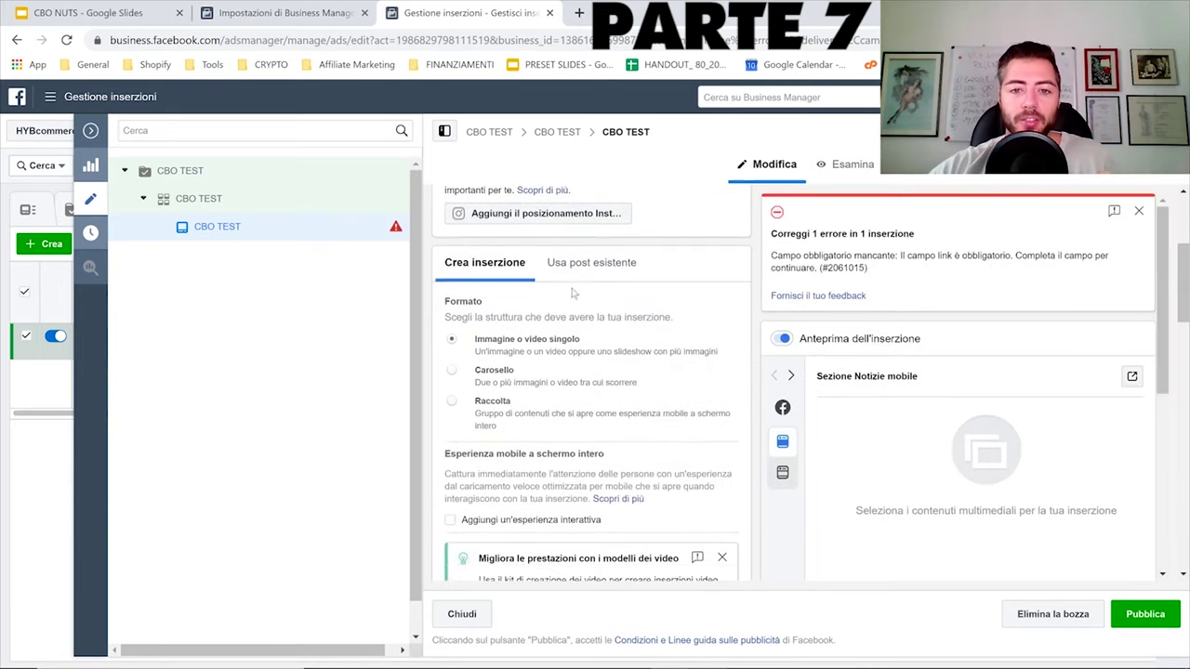
- Look at the Usa post esistente setup for the ad and return to Crea inserzione
left_click(509, 268)
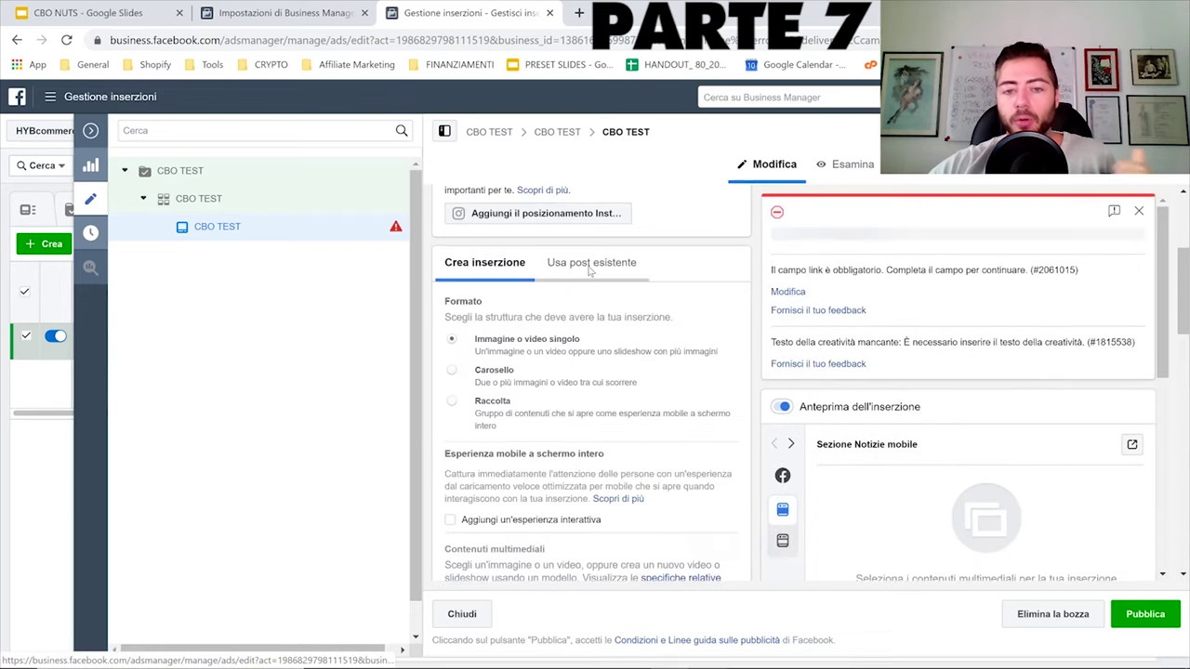
left_click(589, 269)
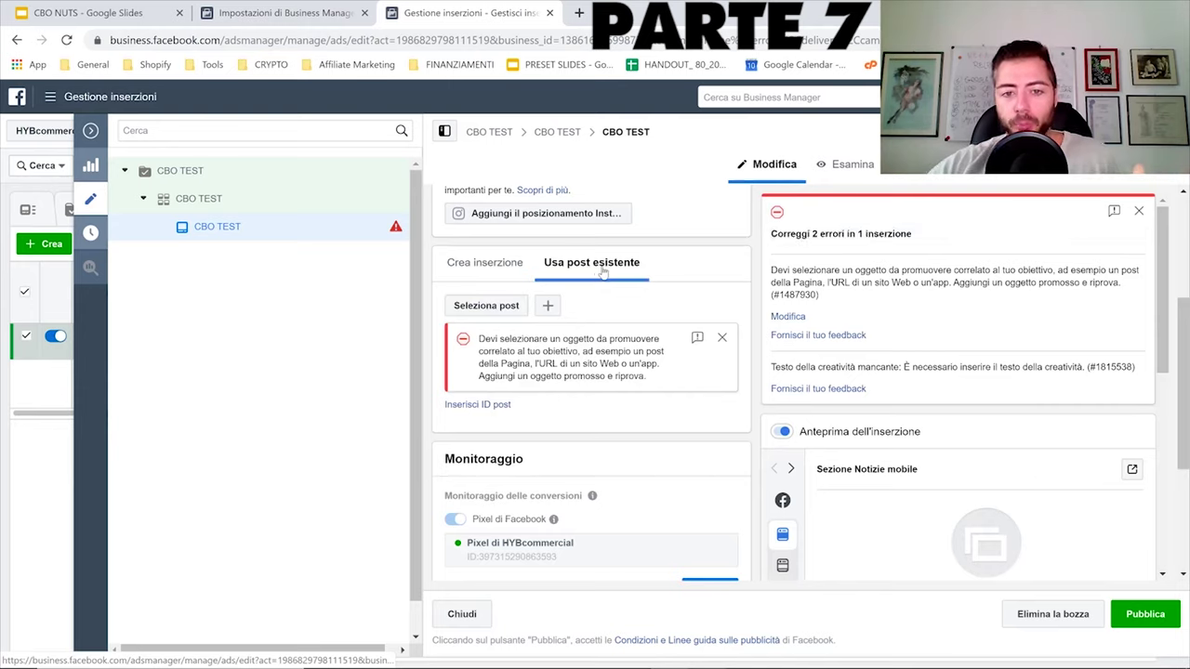
left_click(518, 265)
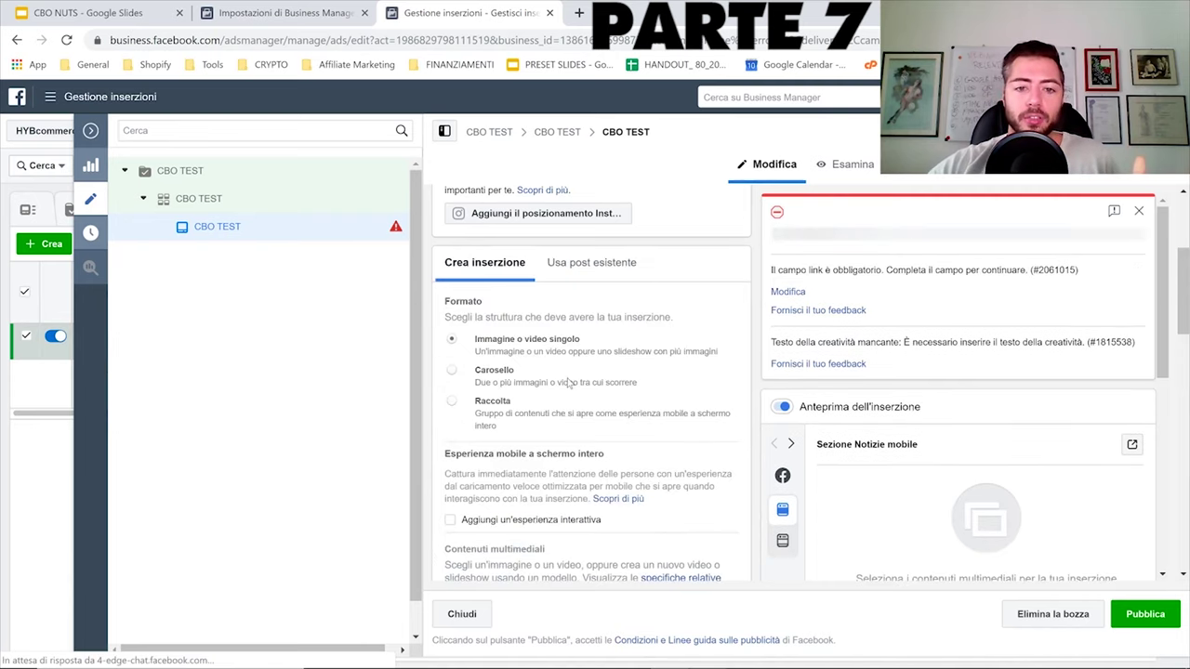
- Set the ad format to Carosello and review its media card settings
left_click(502, 372)
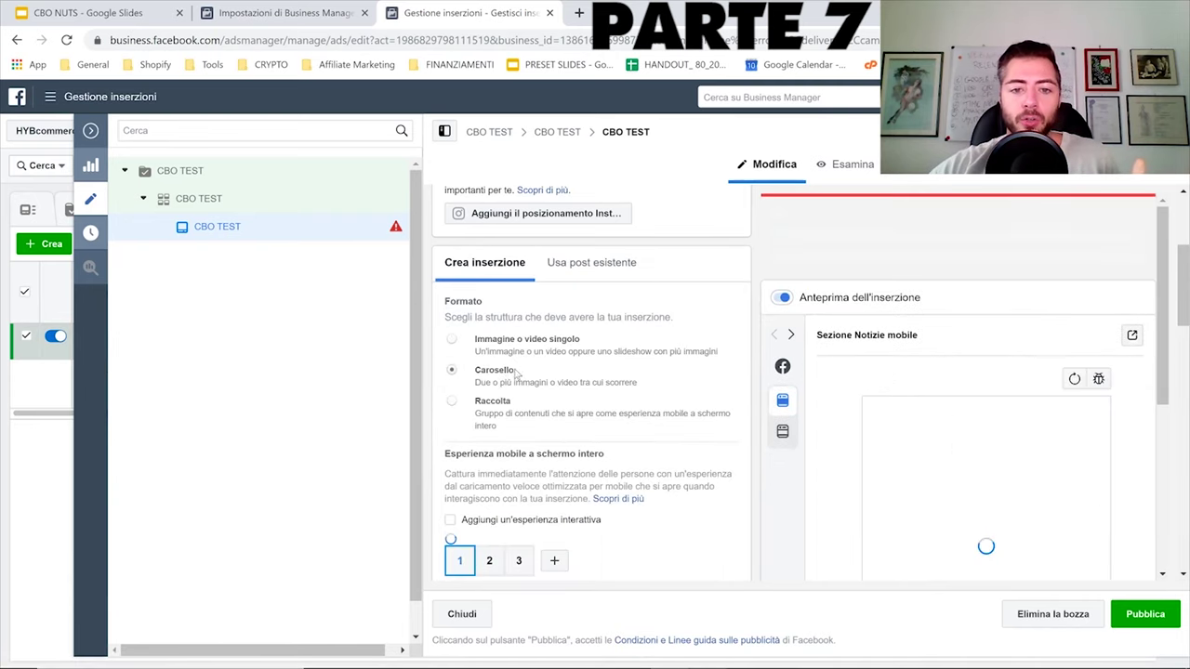
scroll(595, 418, "down", 2)
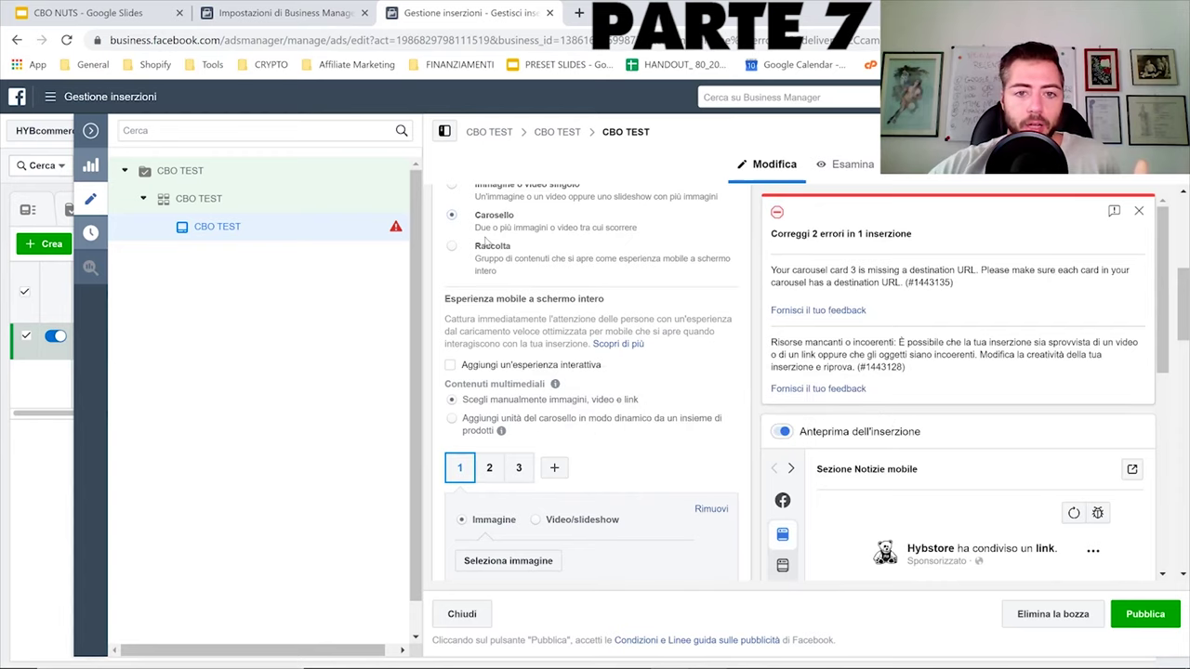
scroll(493, 260, "up", 2)
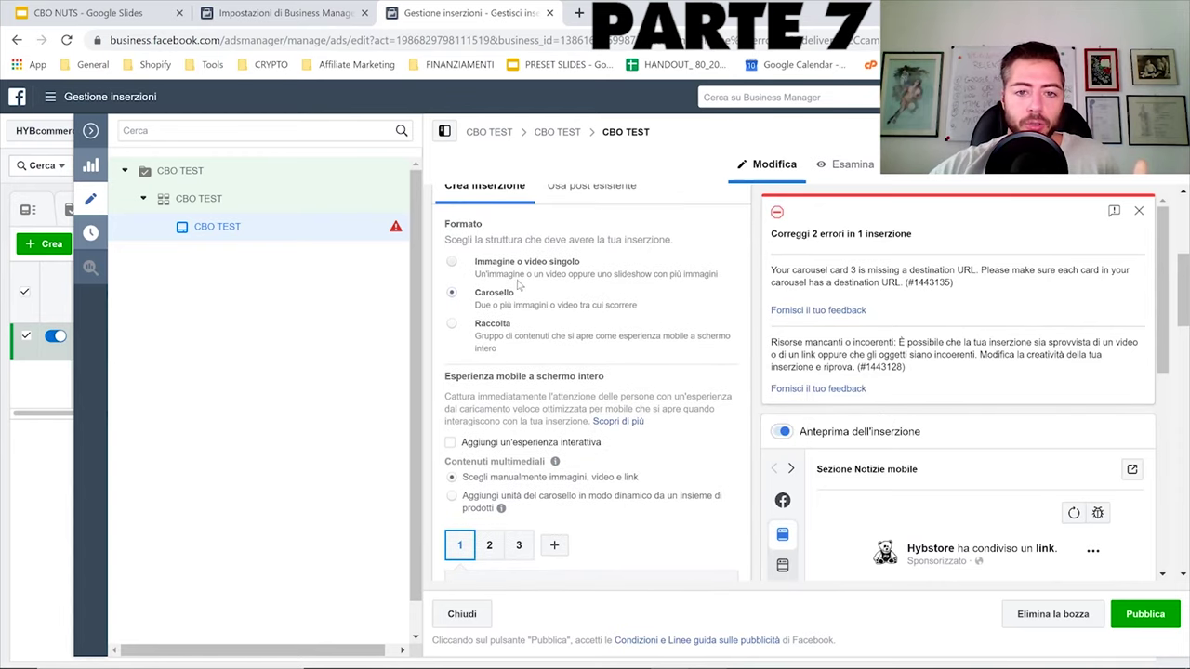
- Switch the ad format to Immagine o video singolo and examine its media, primary text, title and description fields
left_click(521, 286)
scroll(521, 353, "down", 3)
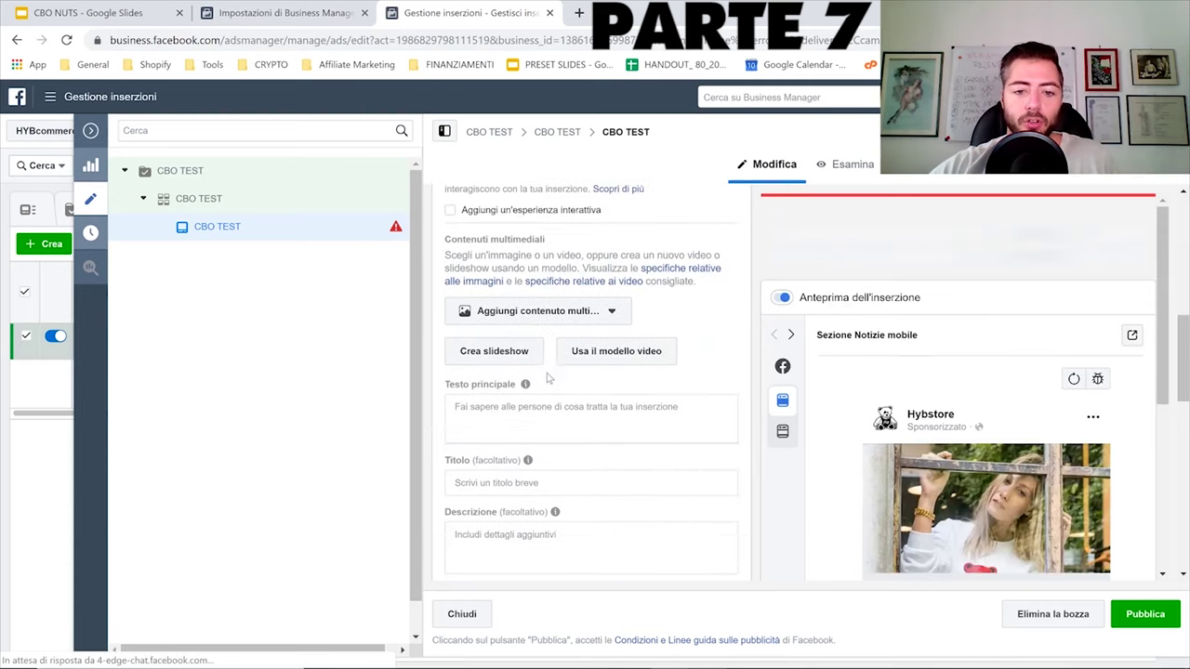
scroll(549, 377, "up", 3)
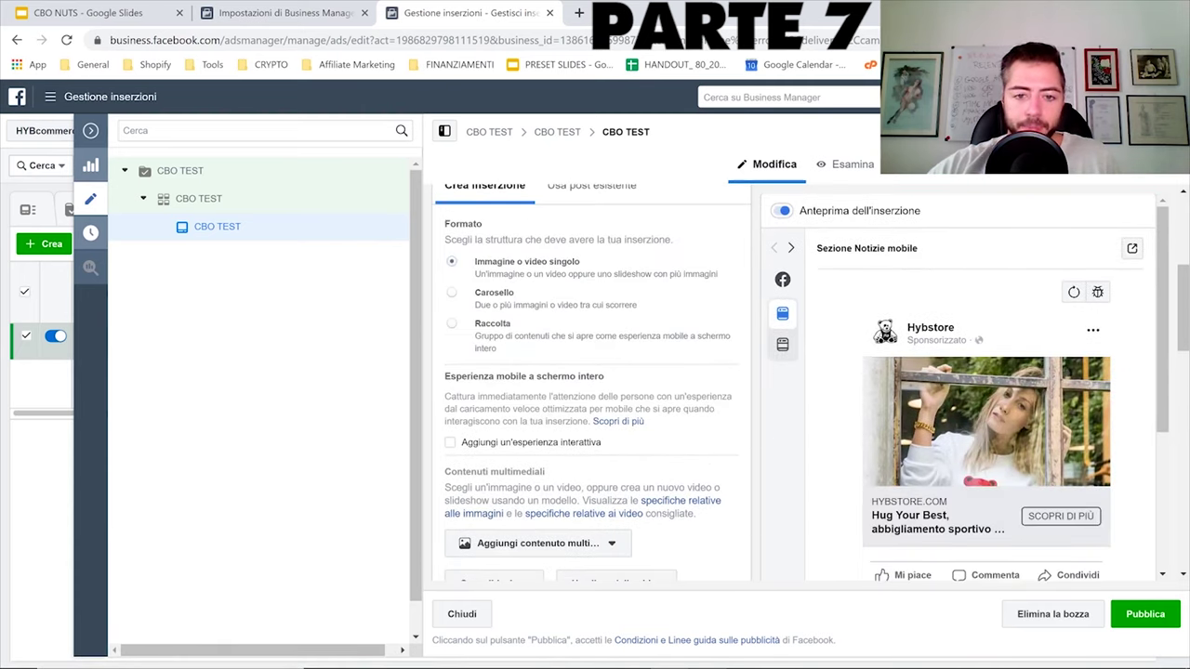
scroll(590, 390, "down", 2)
scroll(591, 390, "up", 1)
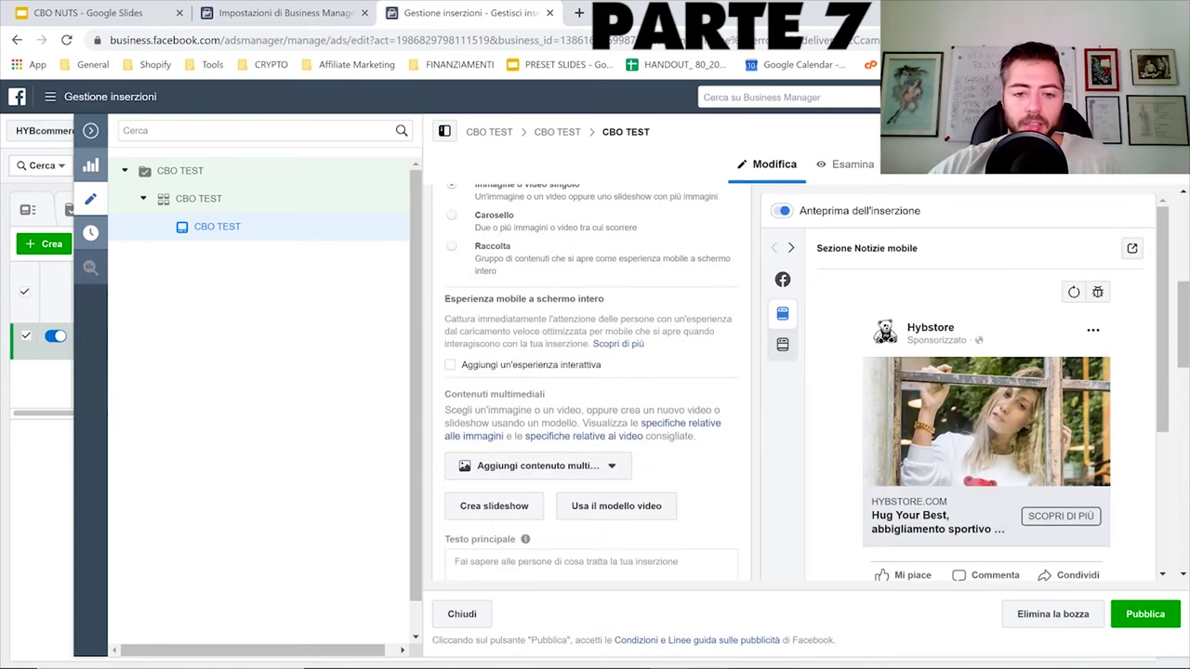
left_click(568, 459)
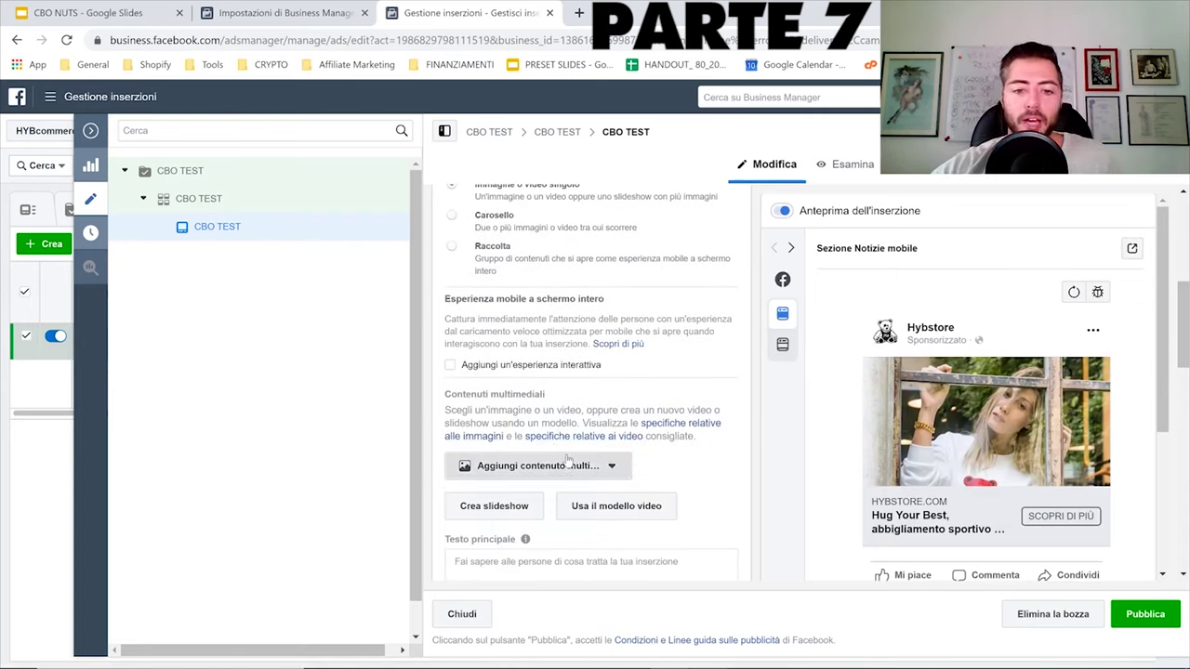
left_click(651, 465)
scroll(613, 465, "down", 2)
mouse_move(525, 384)
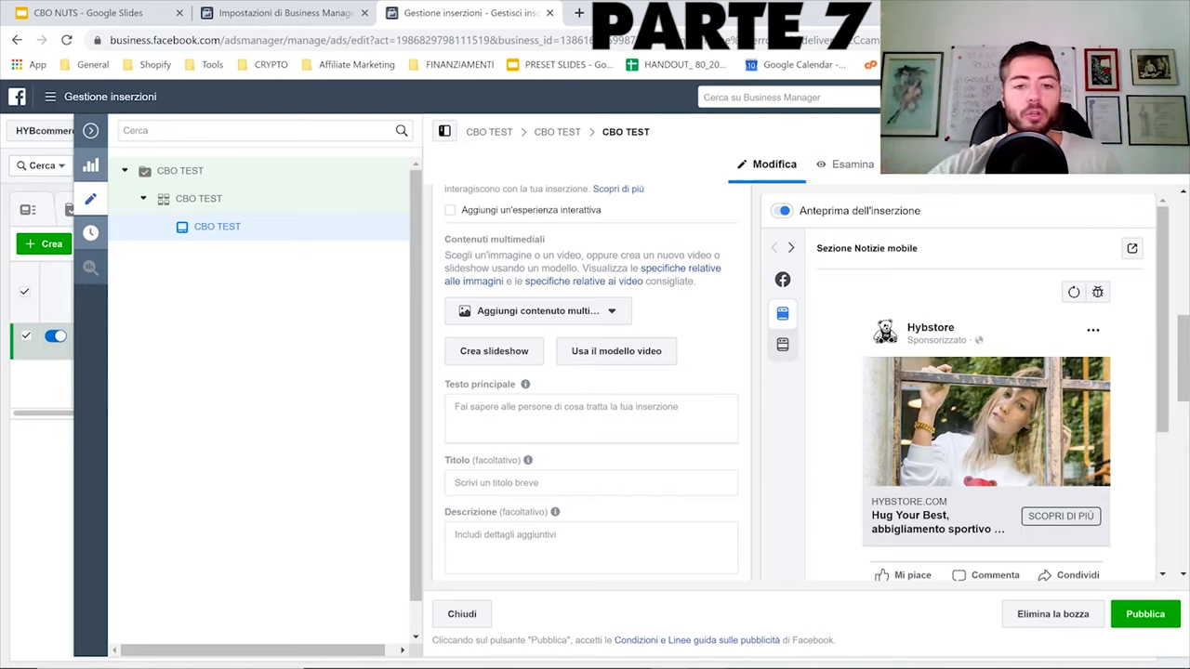
scroll(523, 344, "up", 3)
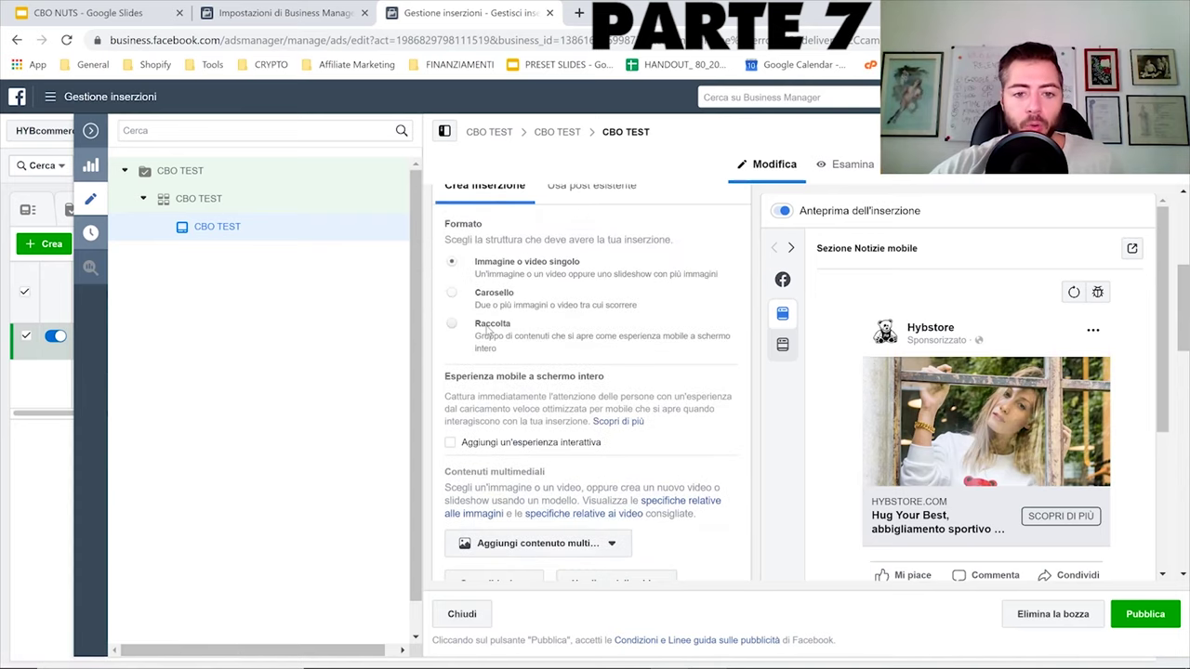
- Set the ad format to Raccolta and review its interactive experience, text and title settings
left_click(487, 331)
scroll(574, 342, "down", 3)
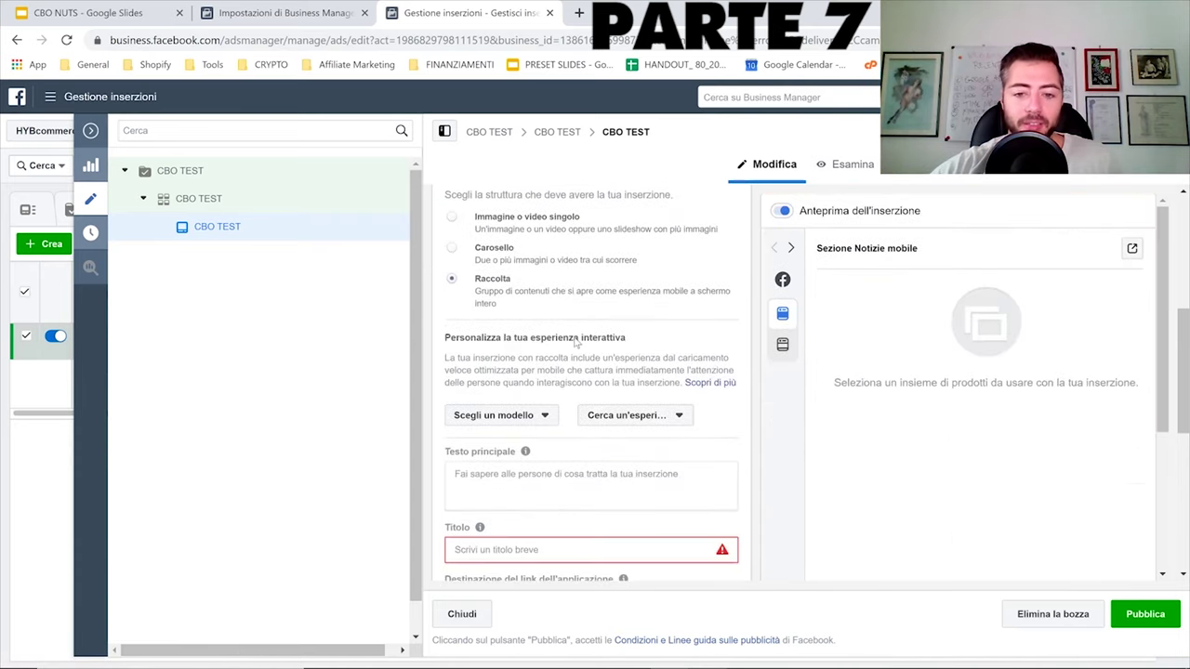
scroll(626, 403, "down", 3)
scroll(566, 365, "up", 5)
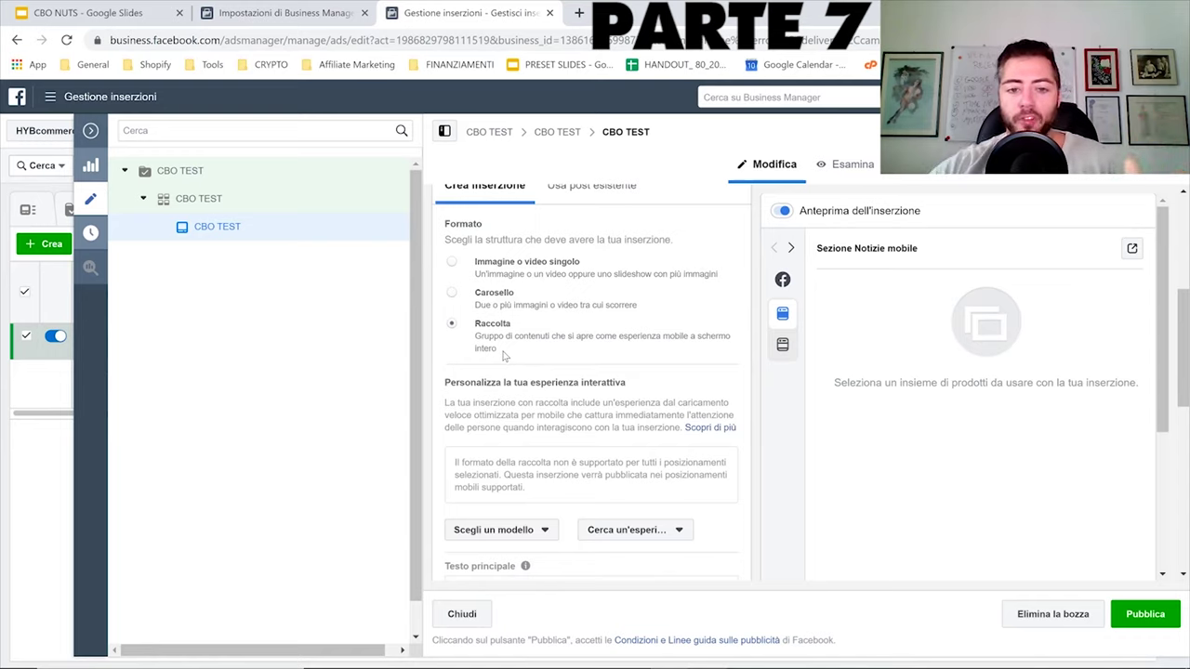
scroll(522, 450, "down", 1)
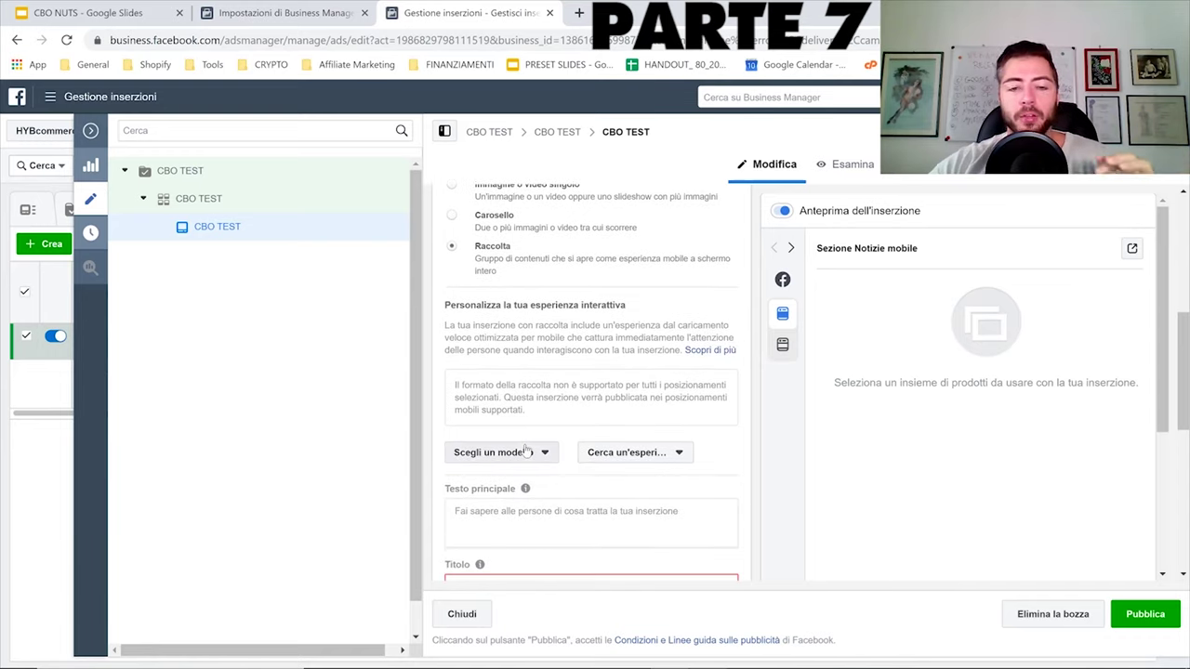
- Open a new interactive experience for the collection ad from the Vetrina template
left_click(475, 460)
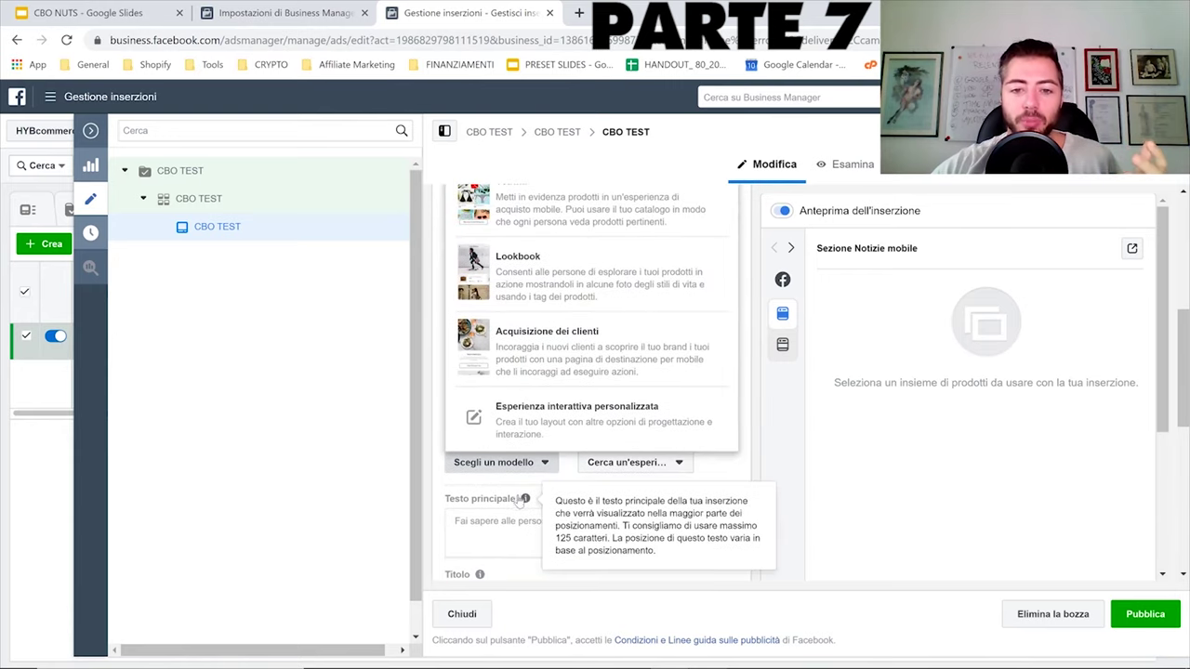
scroll(554, 509, "up", 1)
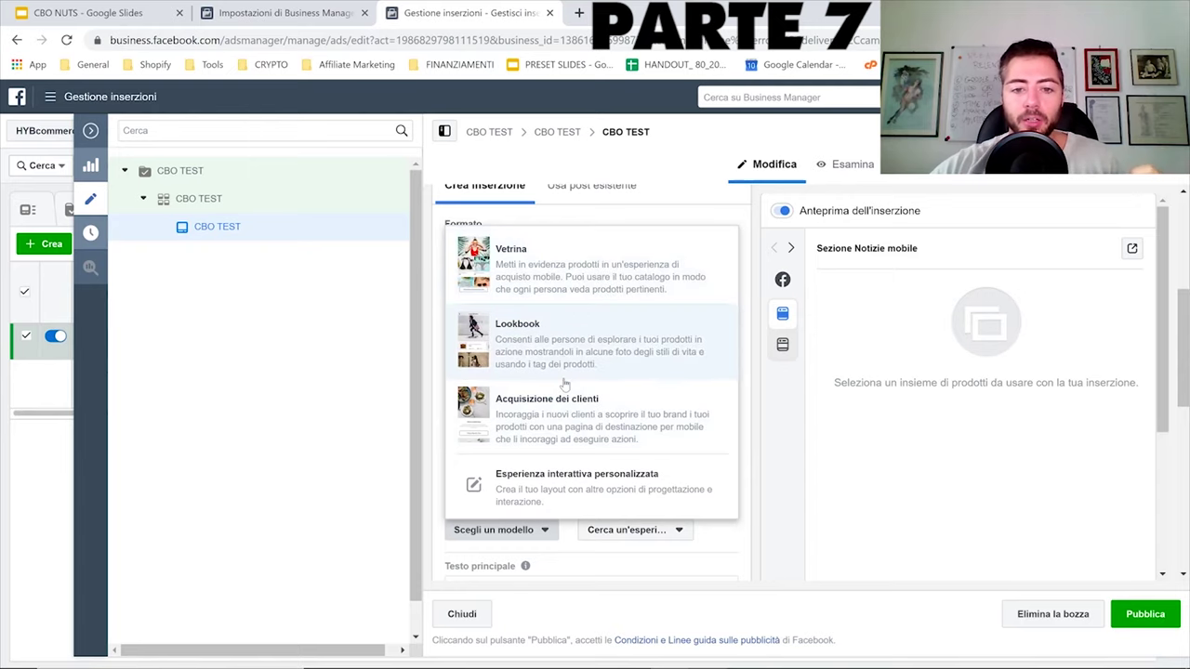
left_click(540, 289)
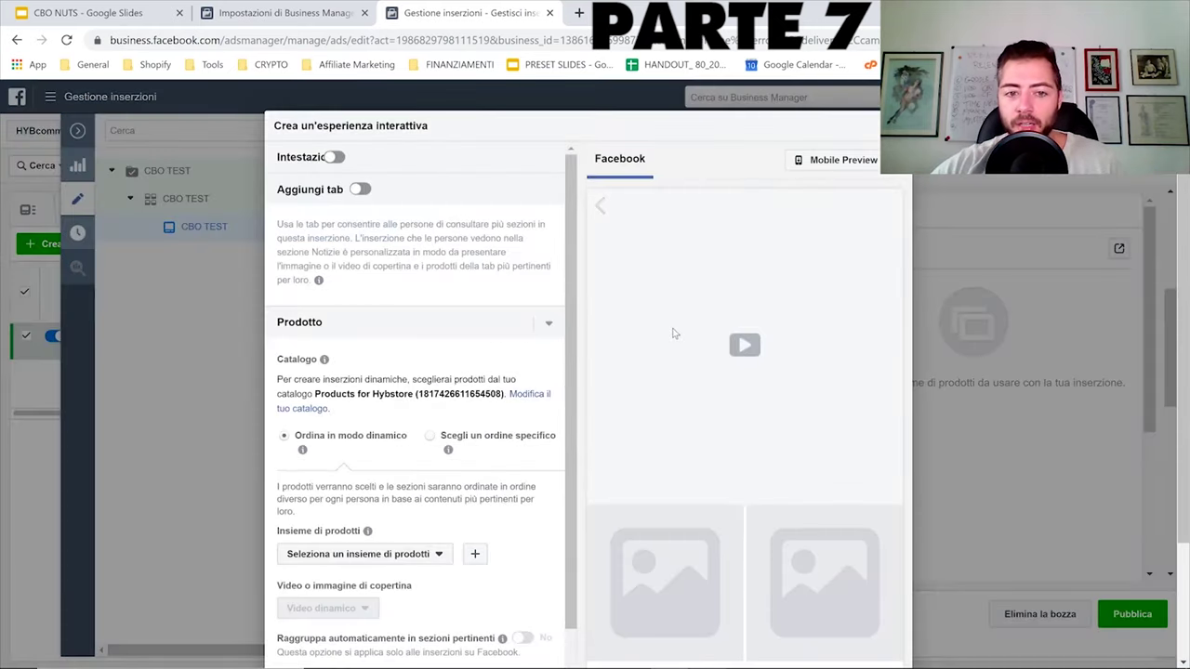
- Examine the Vetrina experience's product settings, fixed button and mobile preview, and discard the unsaved interactive experience
scroll(480, 452, "down", 1)
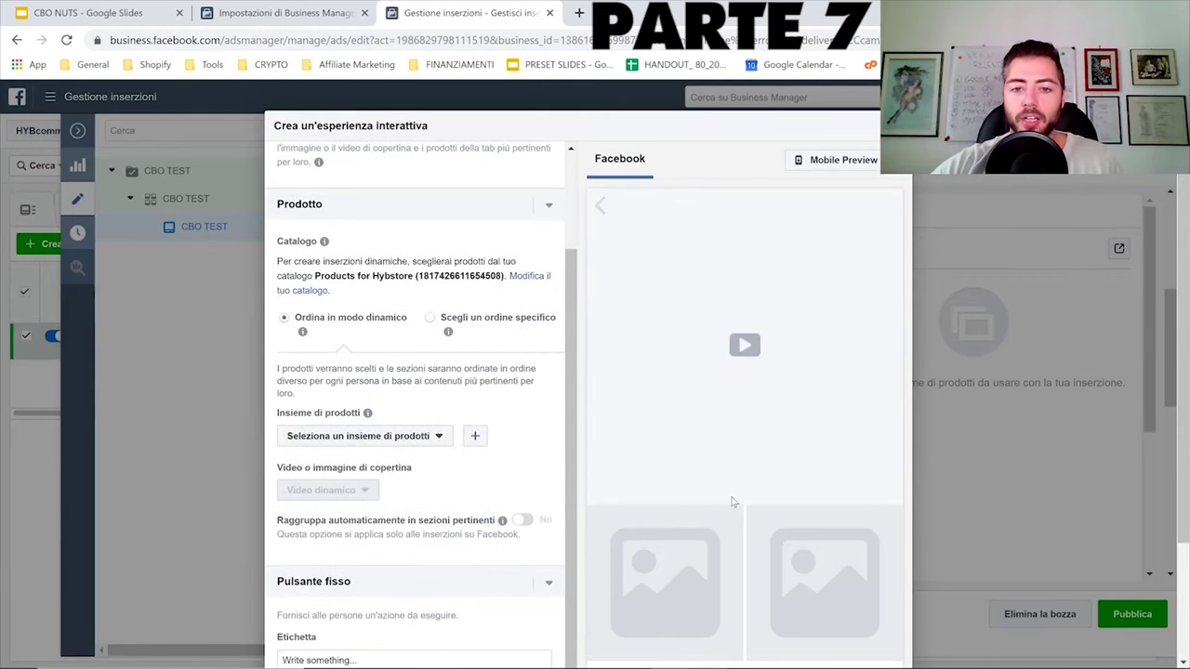
scroll(738, 433, "down", 4)
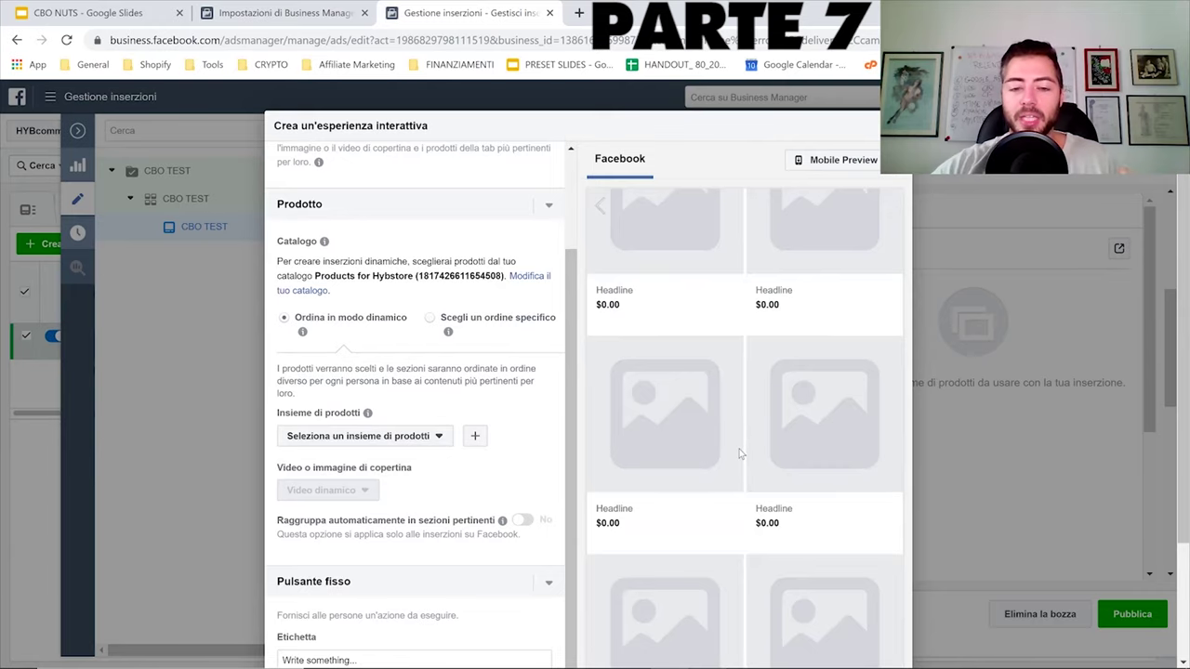
scroll(711, 409, "down", 1)
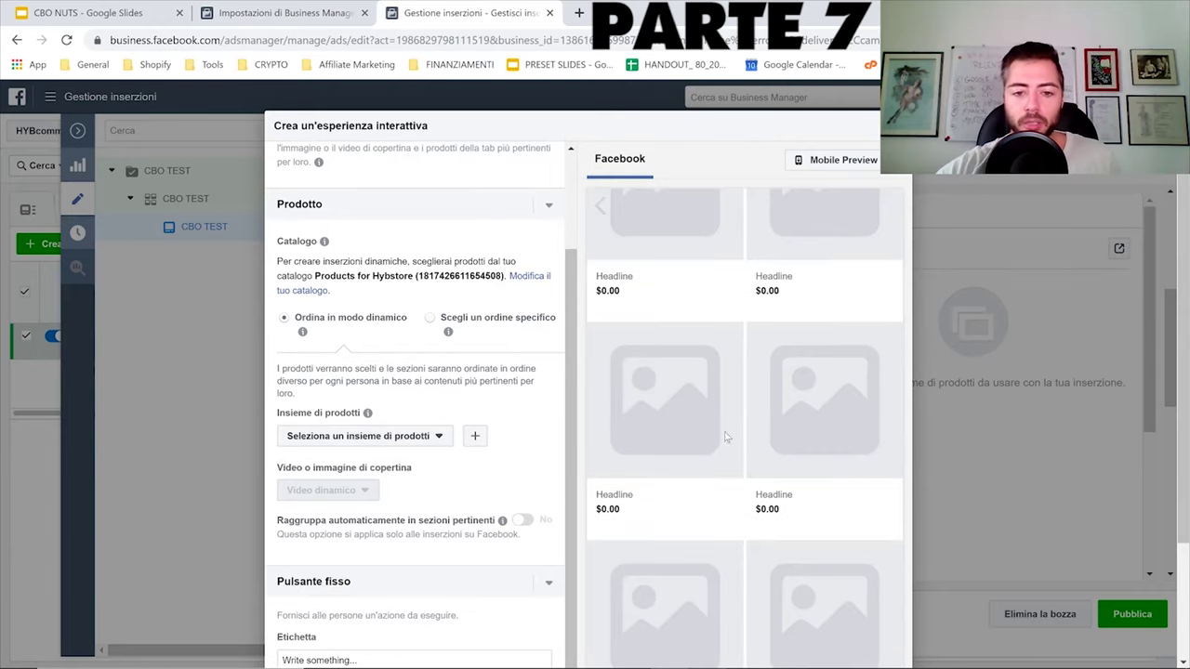
scroll(734, 412, "down", 2)
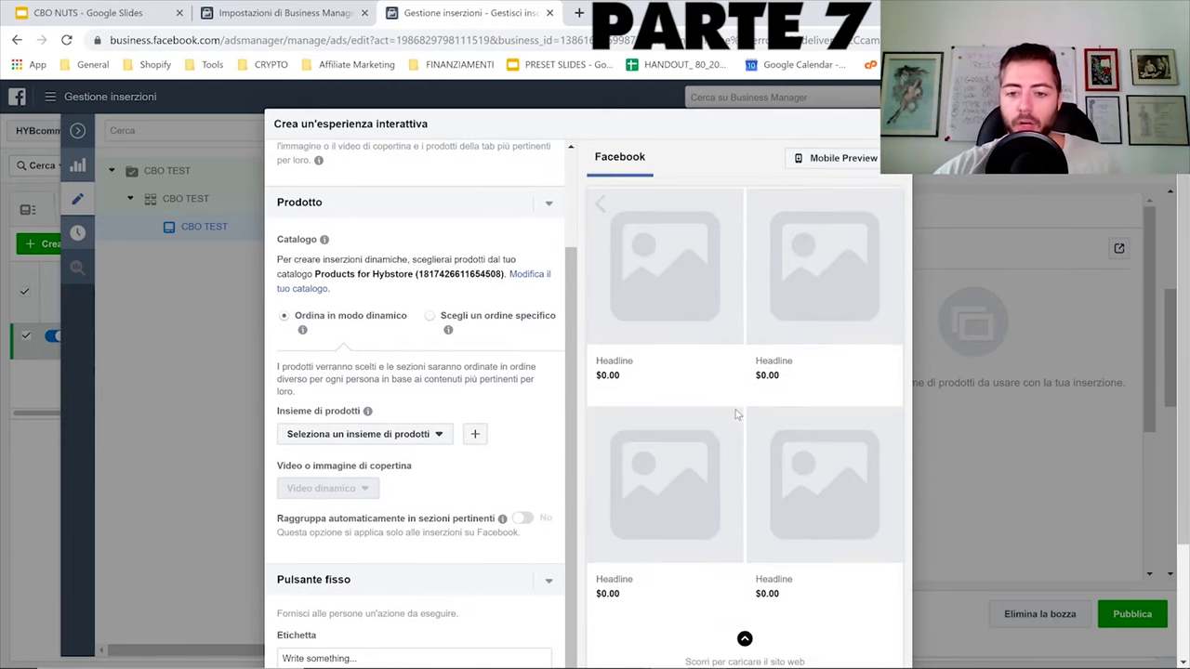
scroll(450, 395, "down", 2)
scroll(744, 400, "up", 3)
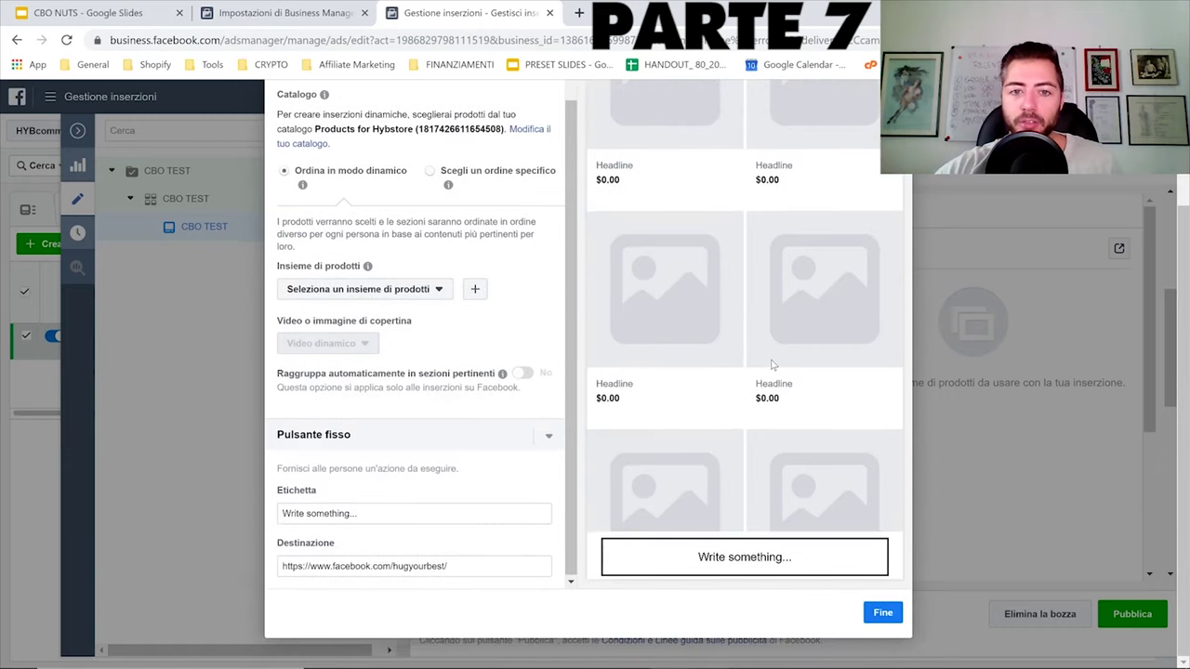
scroll(521, 391, "up", 2)
scroll(822, 337, "up", 2)
scroll(822, 338, "up", 5)
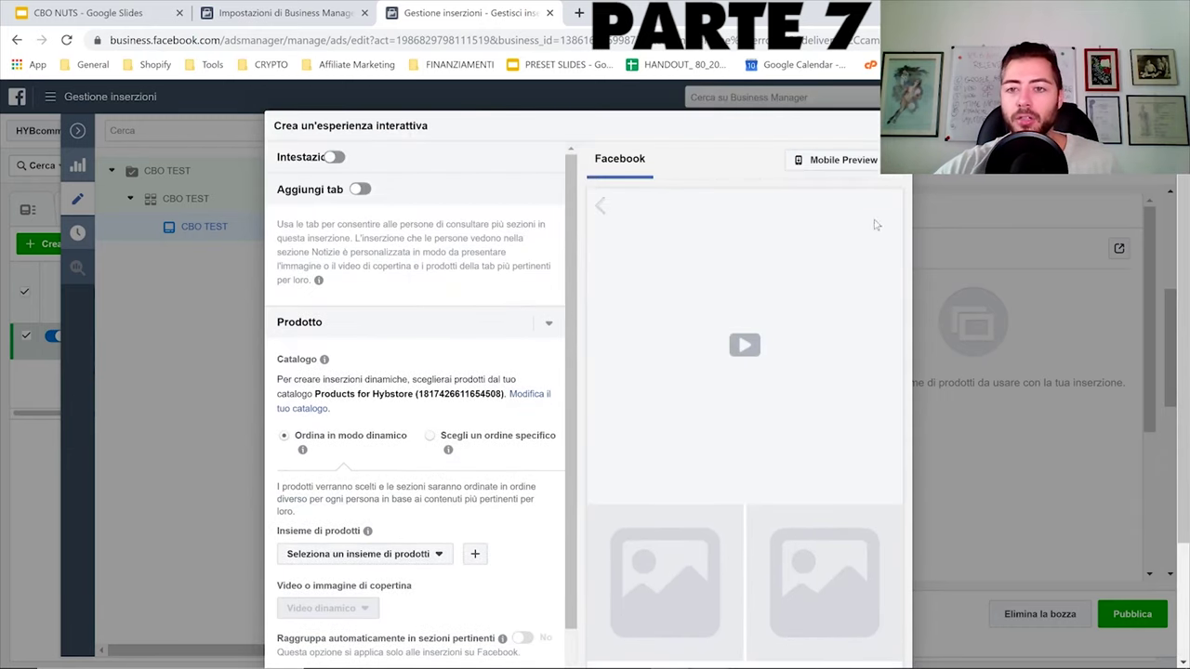
scroll(835, 337, "down", 2)
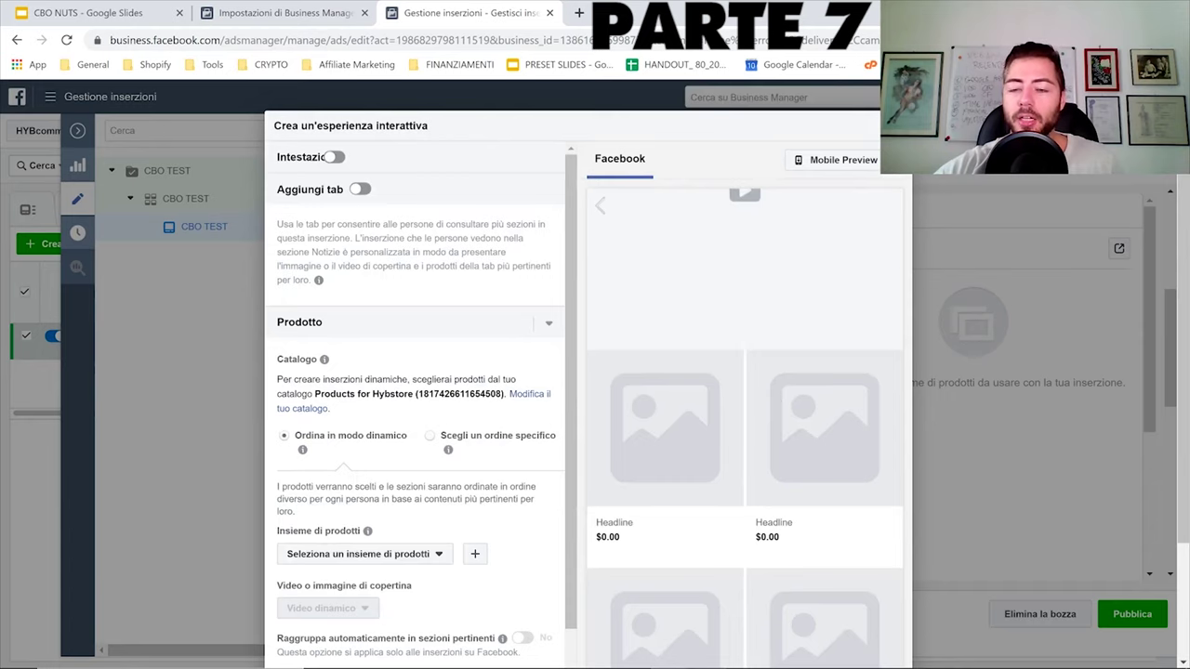
scroll(800, 307, "down", 3)
scroll(436, 420, "down", 2)
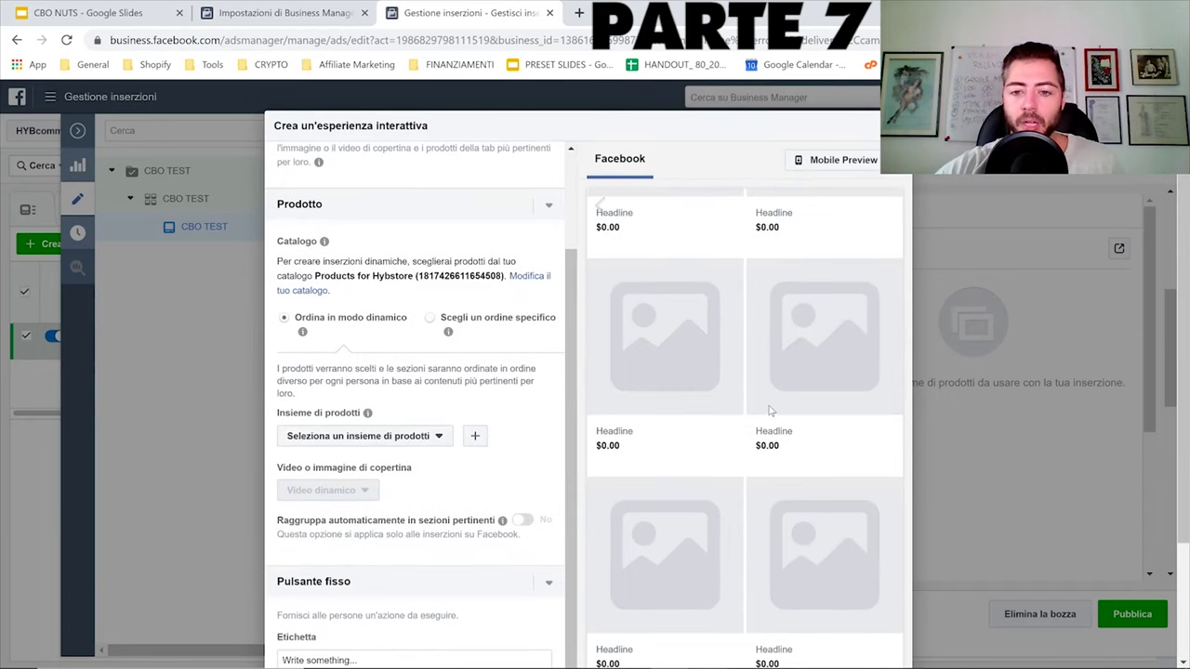
scroll(769, 412, "up", 2)
scroll(770, 410, "down", 3)
scroll(513, 226, "up", 2)
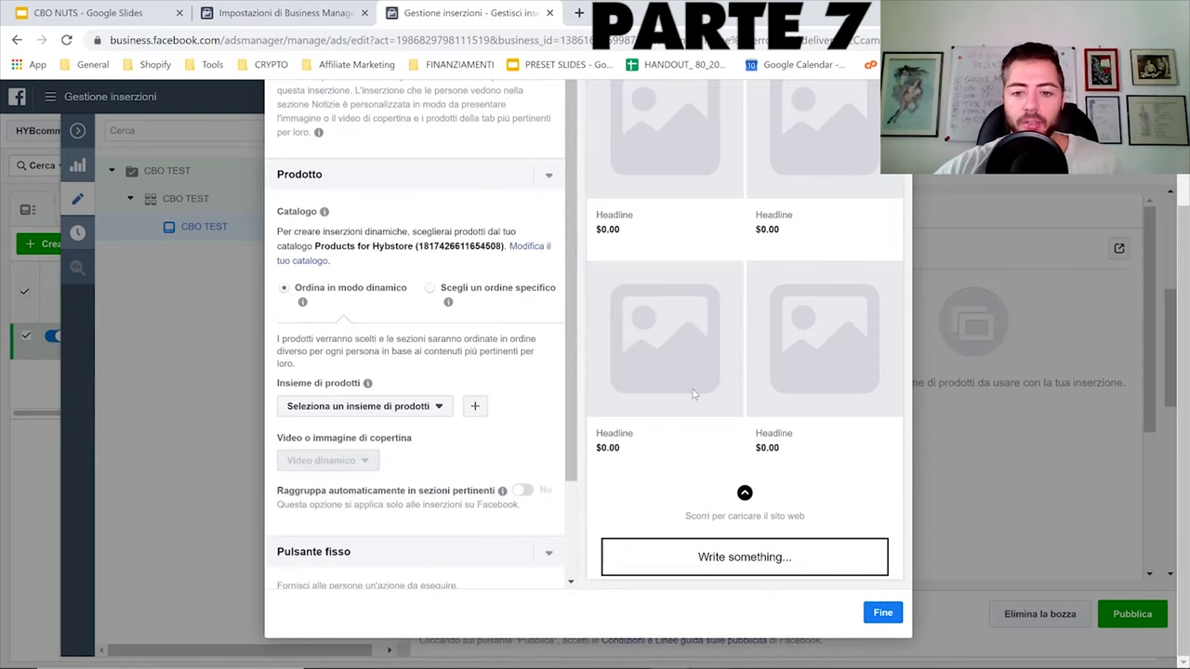
scroll(857, 424, "up", 1)
scroll(857, 424, "up", 5)
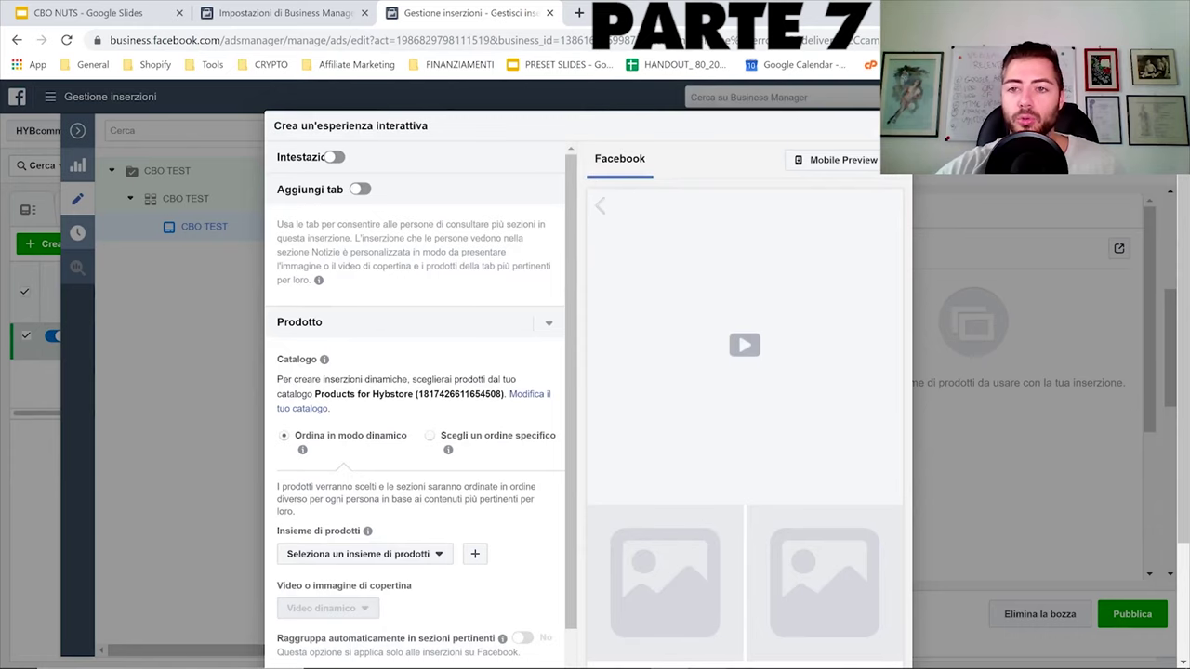
key("Escape")
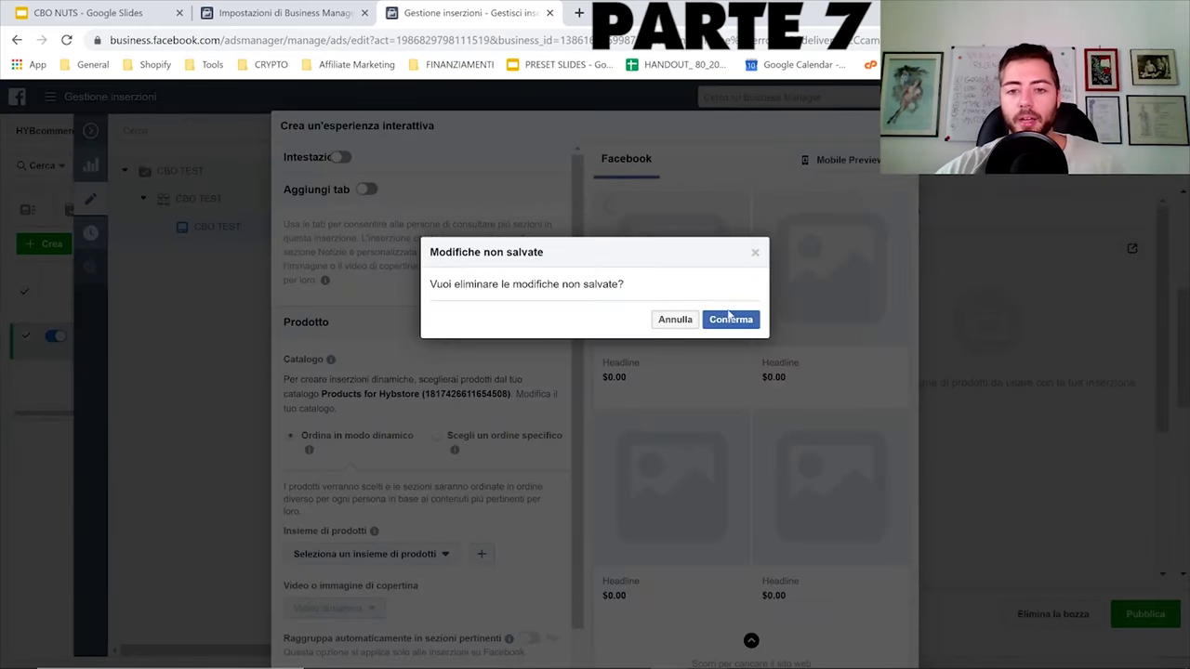
left_click(732, 321)
- Review the collection ad's primary text, title, app link destination and conversion tracking settings
scroll(734, 379, "down", 3)
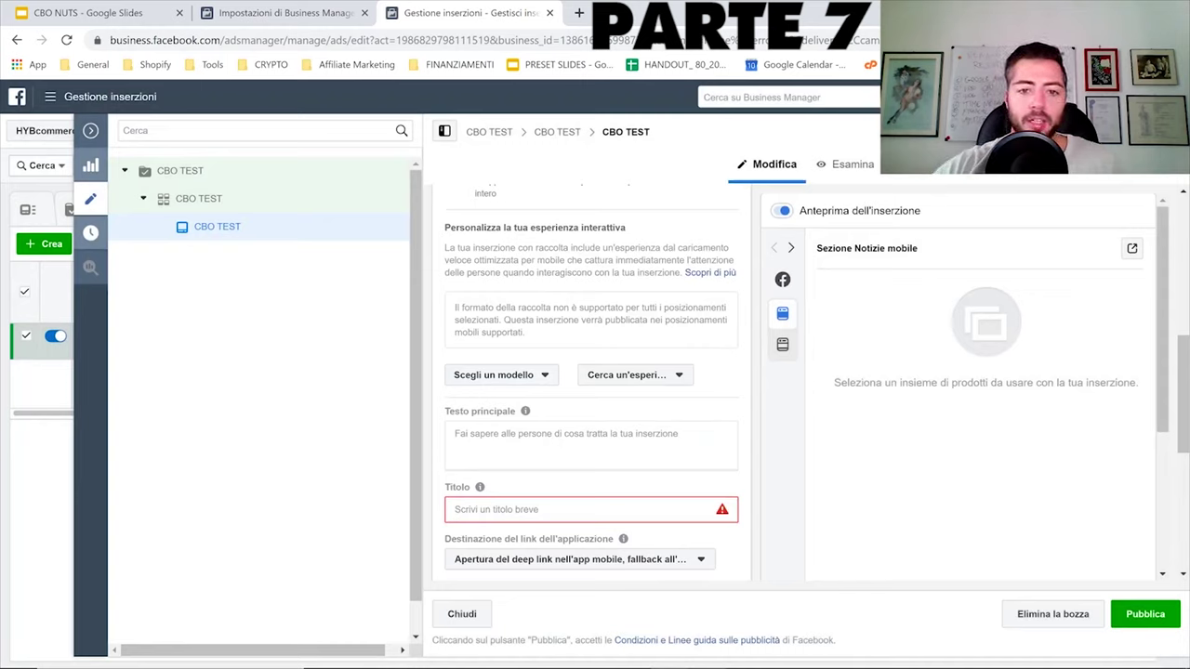
scroll(580, 332, "down", 3)
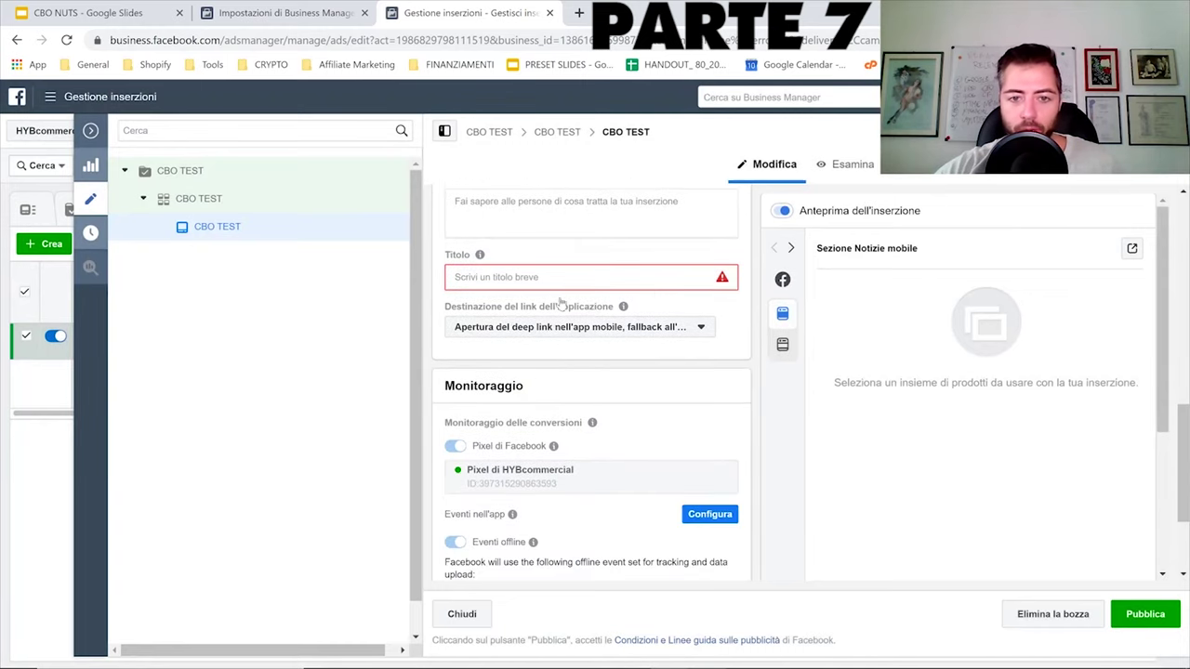
left_click(558, 277)
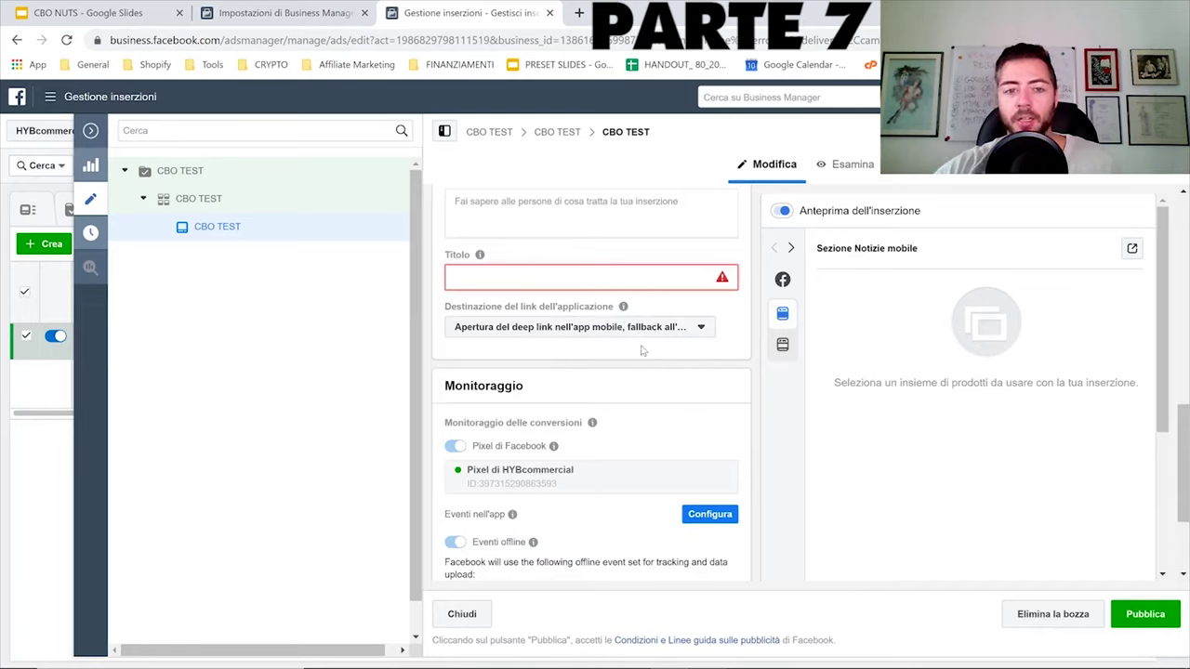
mouse_move(623, 307)
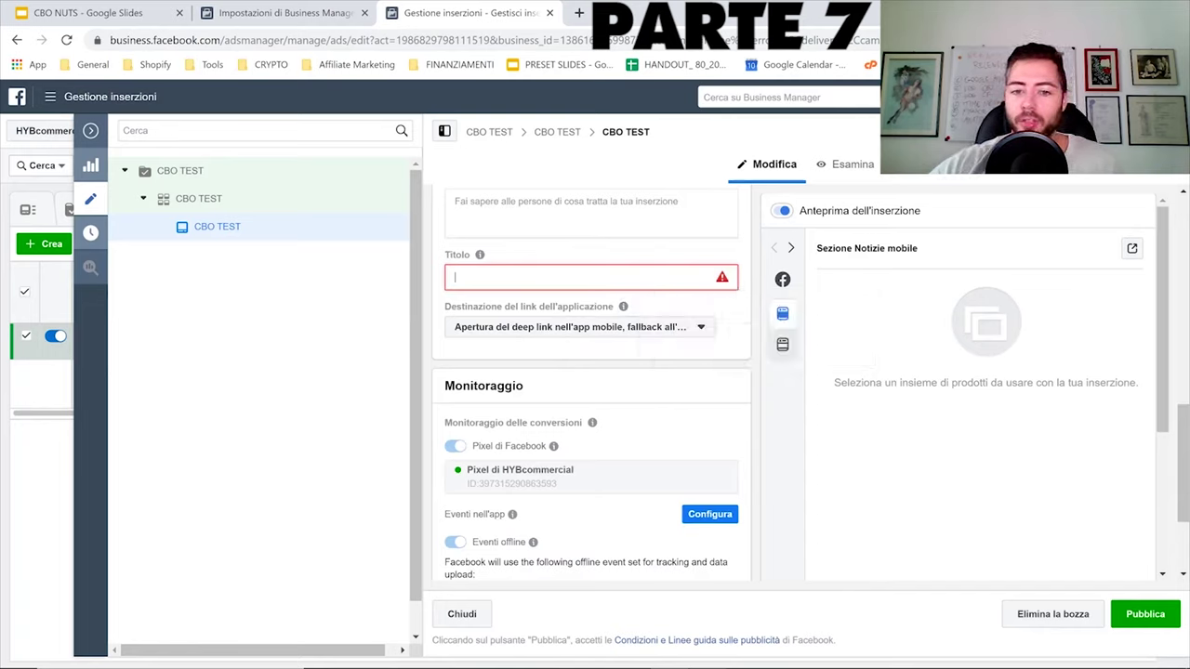
scroll(603, 394, "up", 2)
left_click(599, 374)
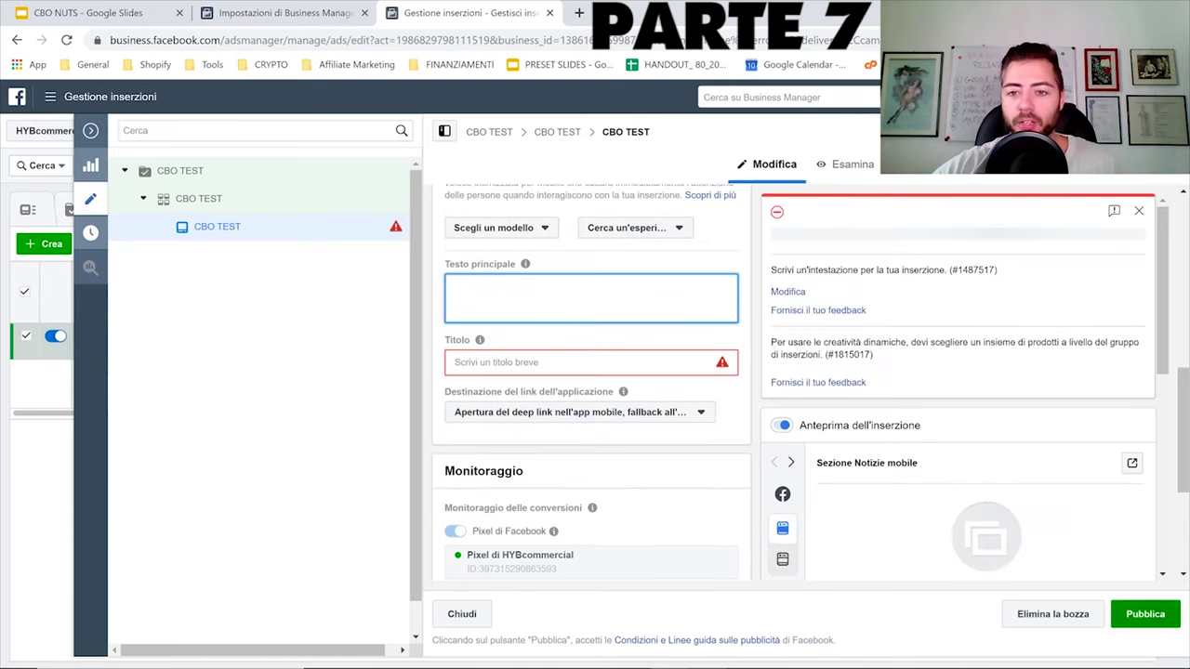
scroll(535, 271, "down", 1)
mouse_move(536, 272)
- Create two quick duplicates of the CBO TEST ad and return to the full ads list
left_click(90, 130)
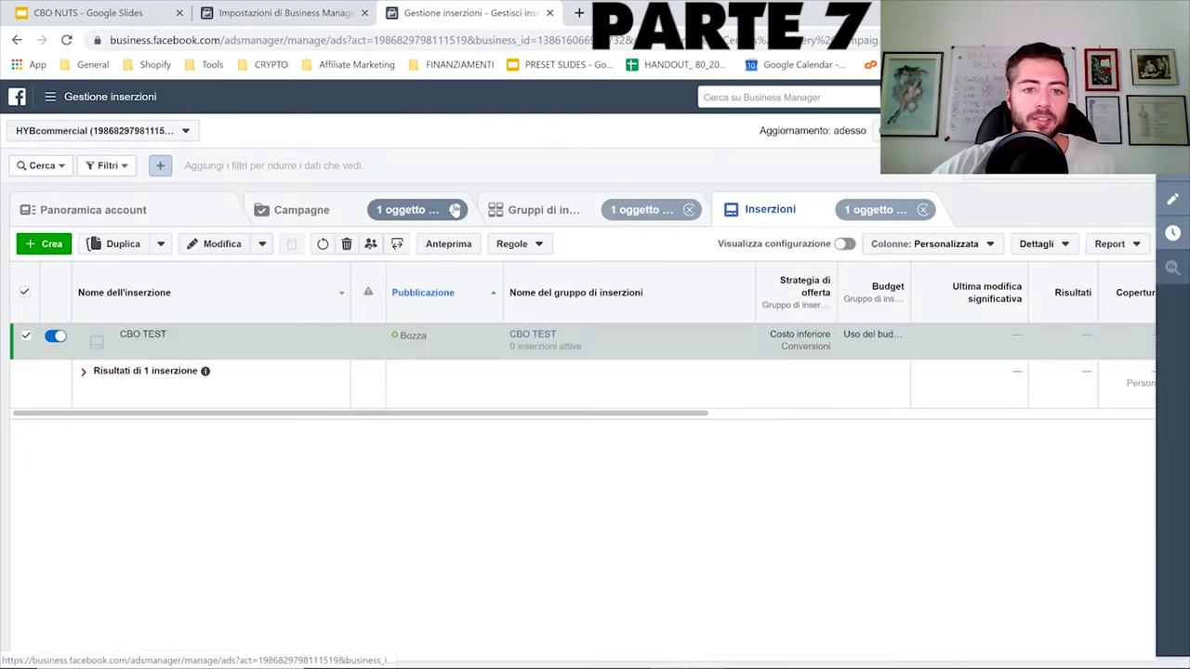
left_click(161, 244)
left_click(67, 294)
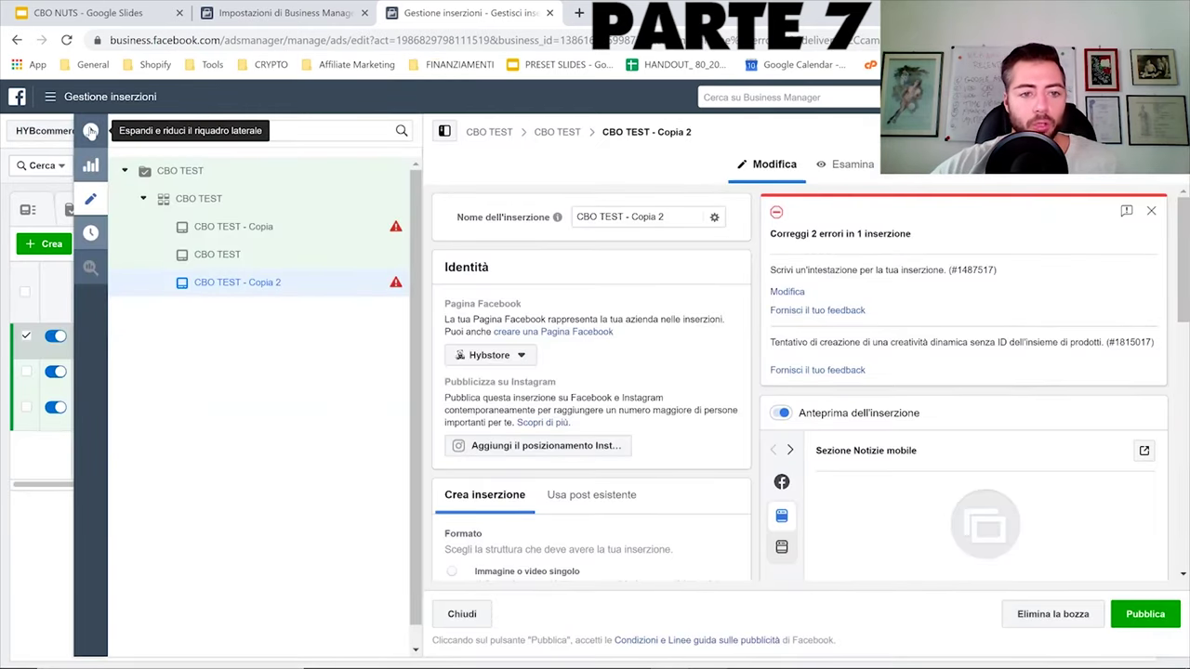
left_click(90, 130)
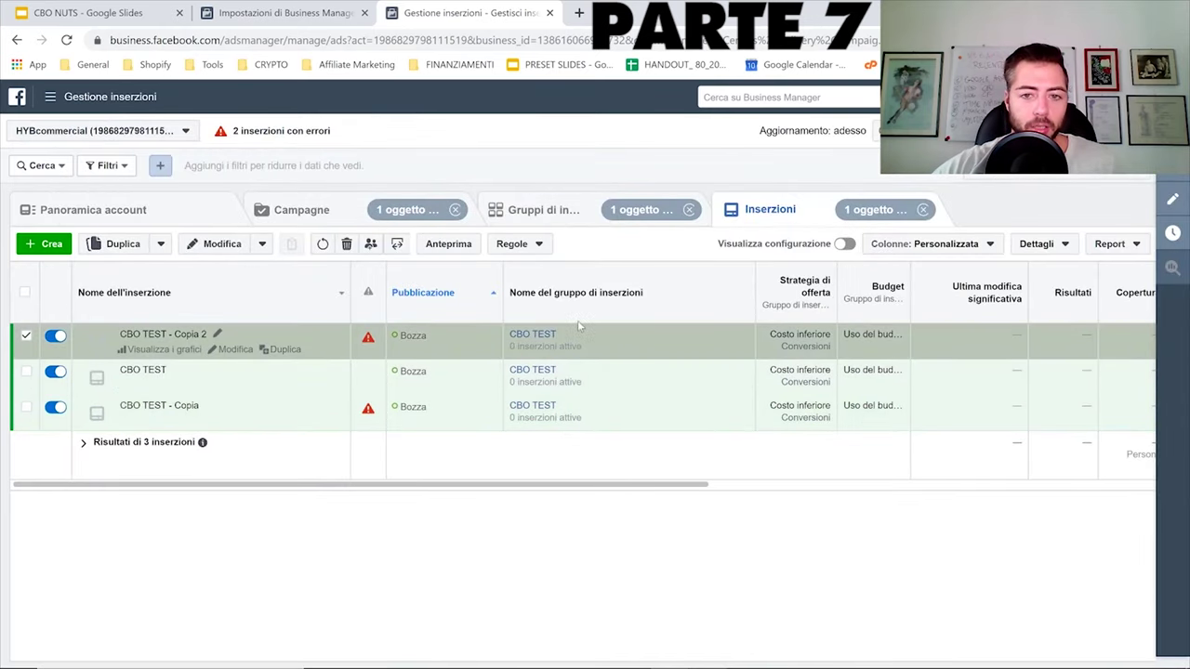
- Create two quick duplicates of the CBO TEST ad set, including its three ads, and return to the ad set list
left_click(577, 218)
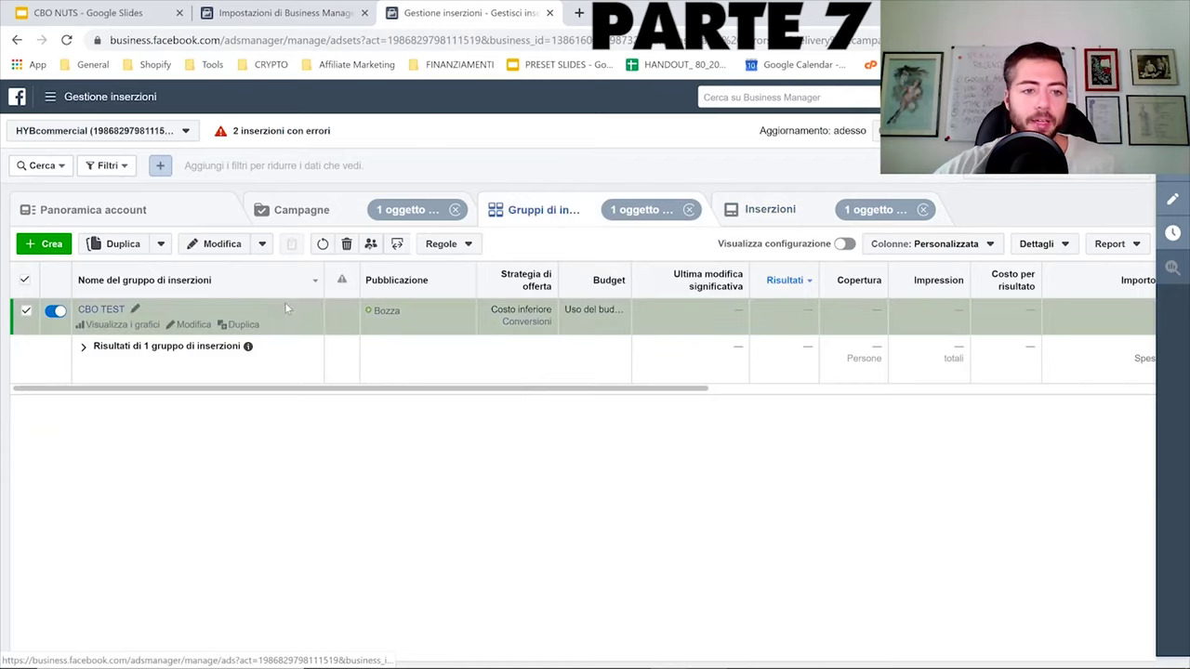
left_click(160, 244)
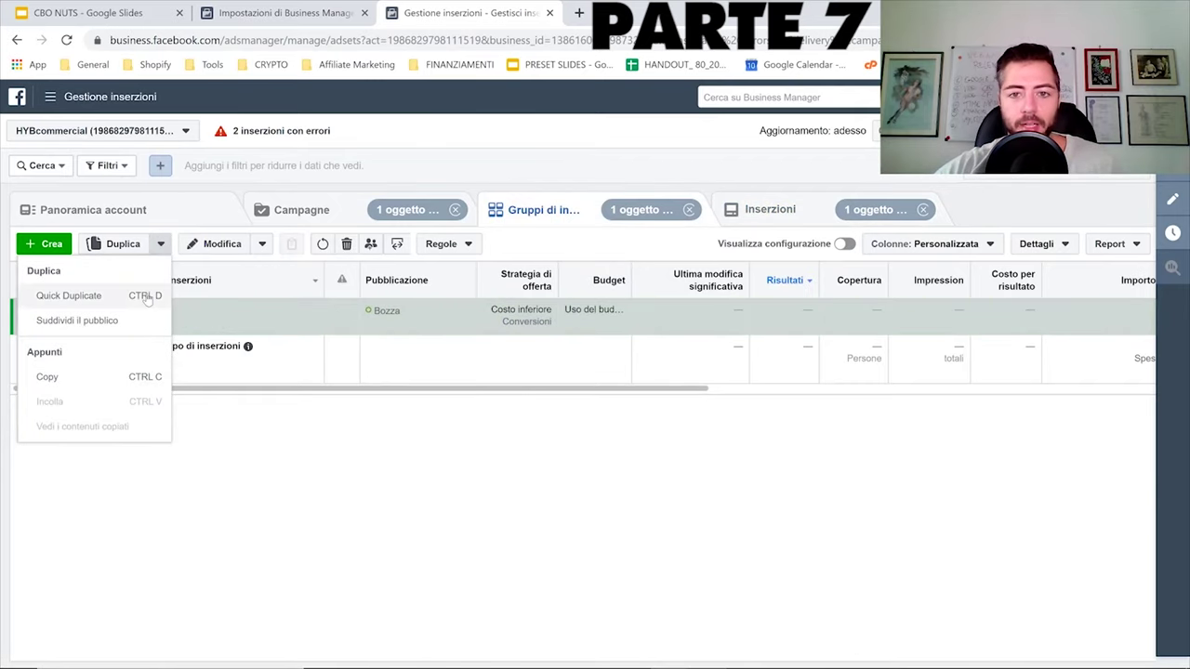
left_click(69, 296)
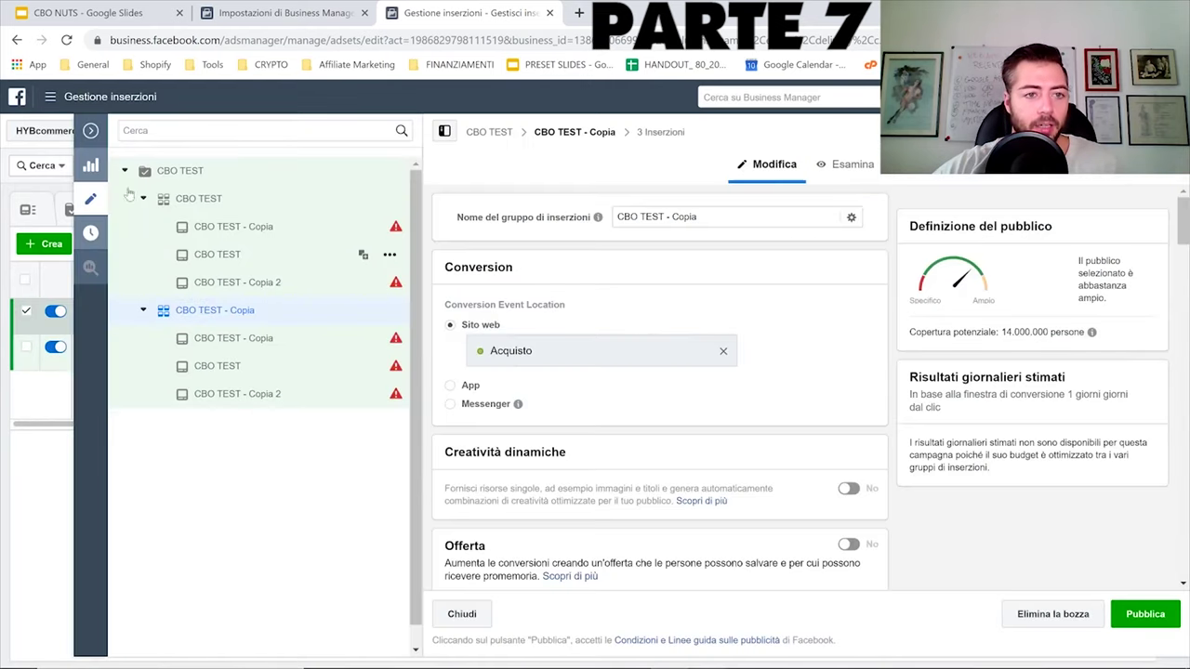
left_click(90, 130)
left_click(160, 243)
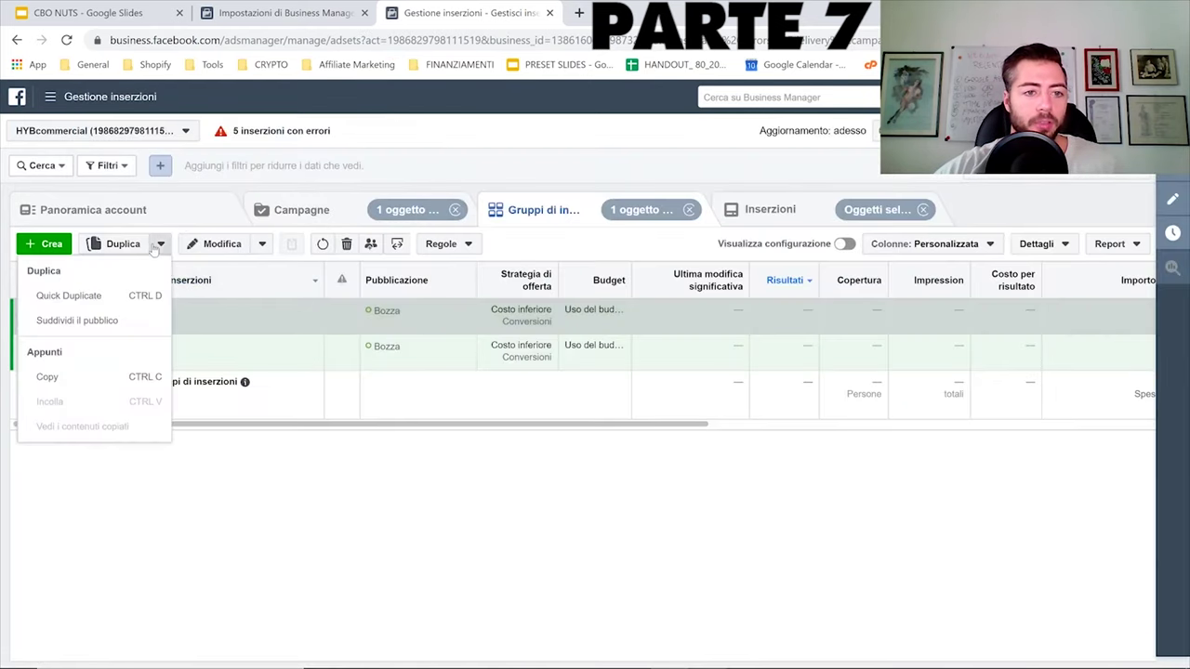
left_click(158, 294)
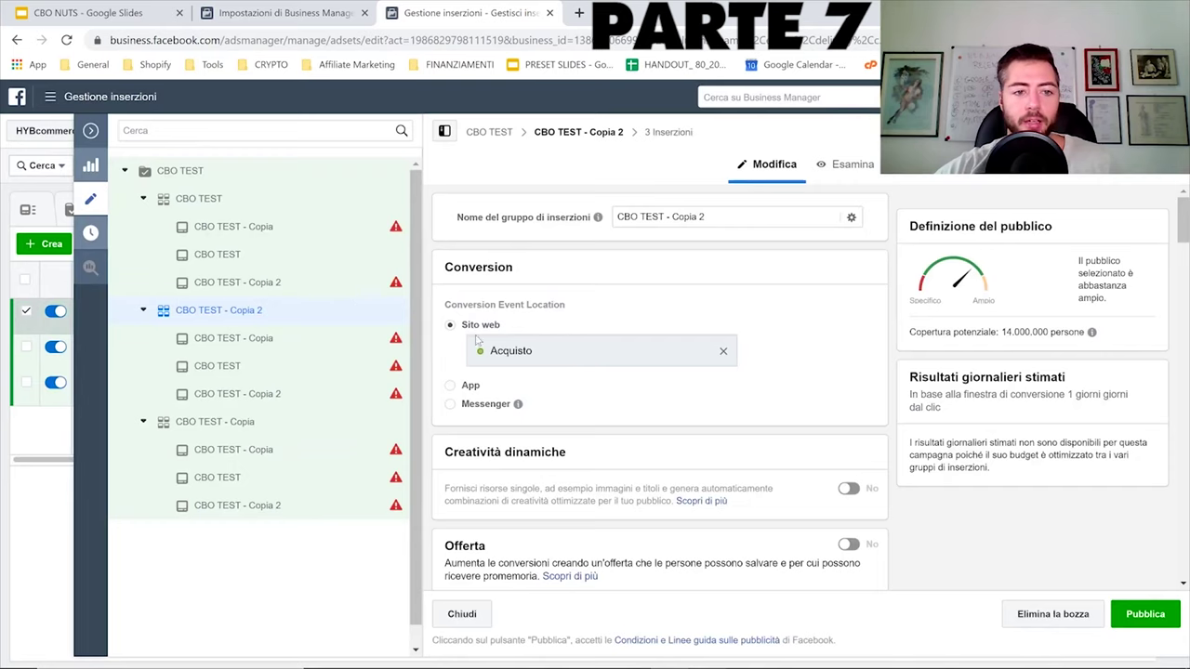
left_click(444, 131)
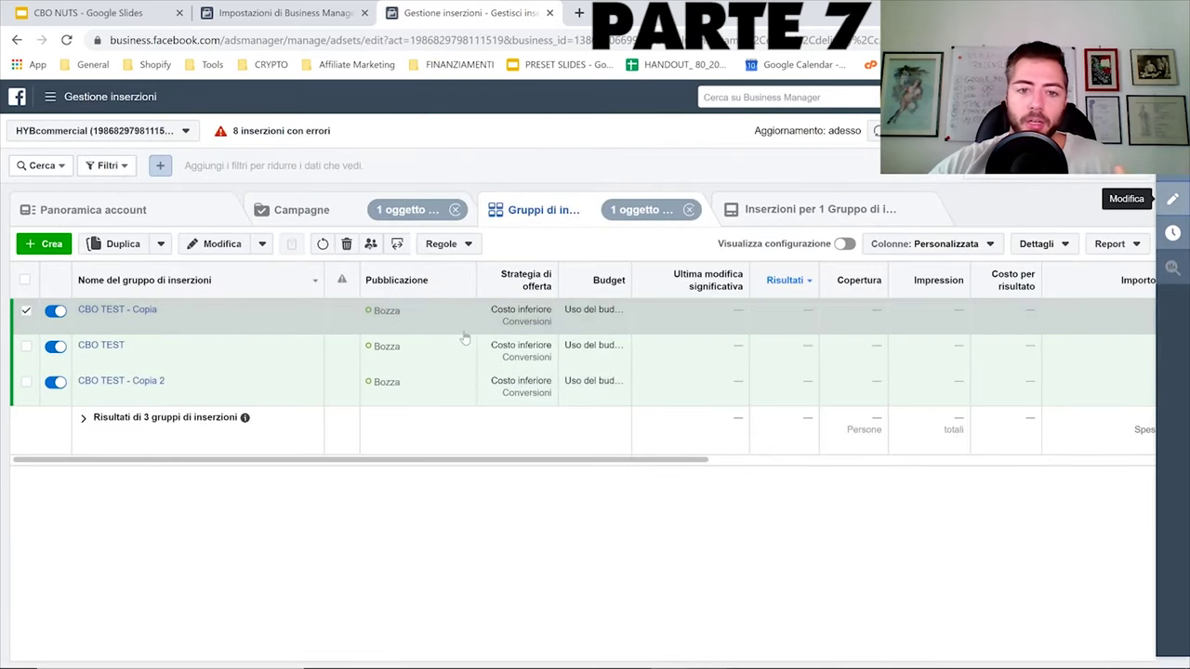
- Add the interest Zara (negozio) to the detailed targeting of the CBO TEST - Copia ad set
left_click(199, 322)
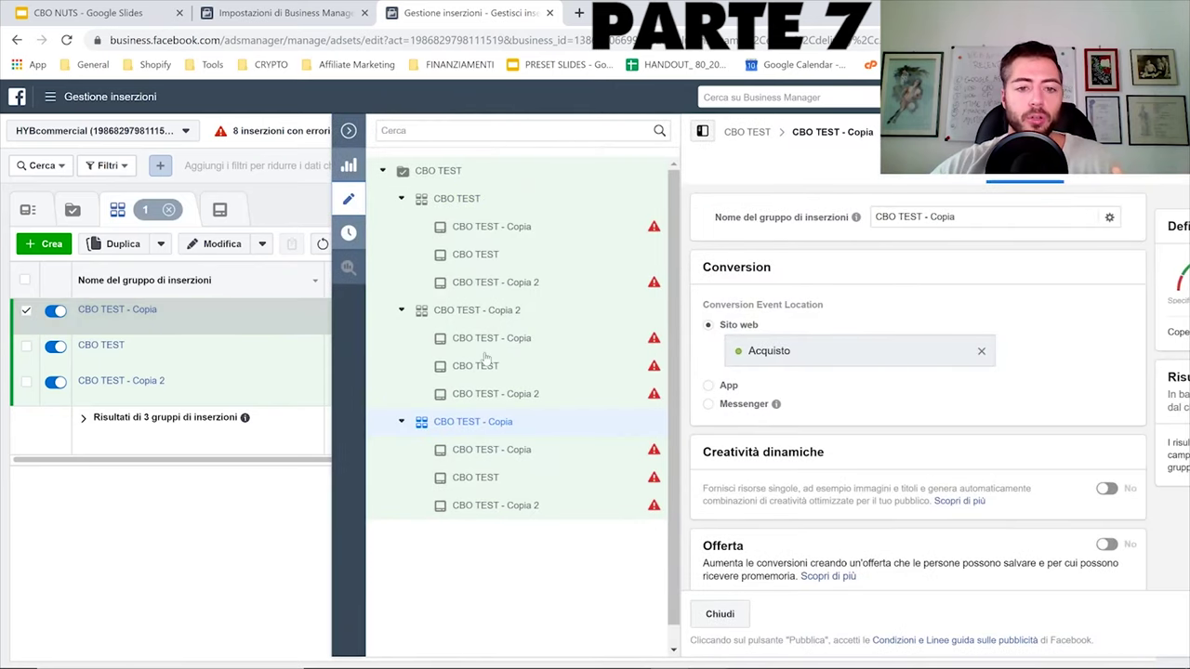
scroll(293, 344, "down", 1)
scroll(468, 362, "down", 10)
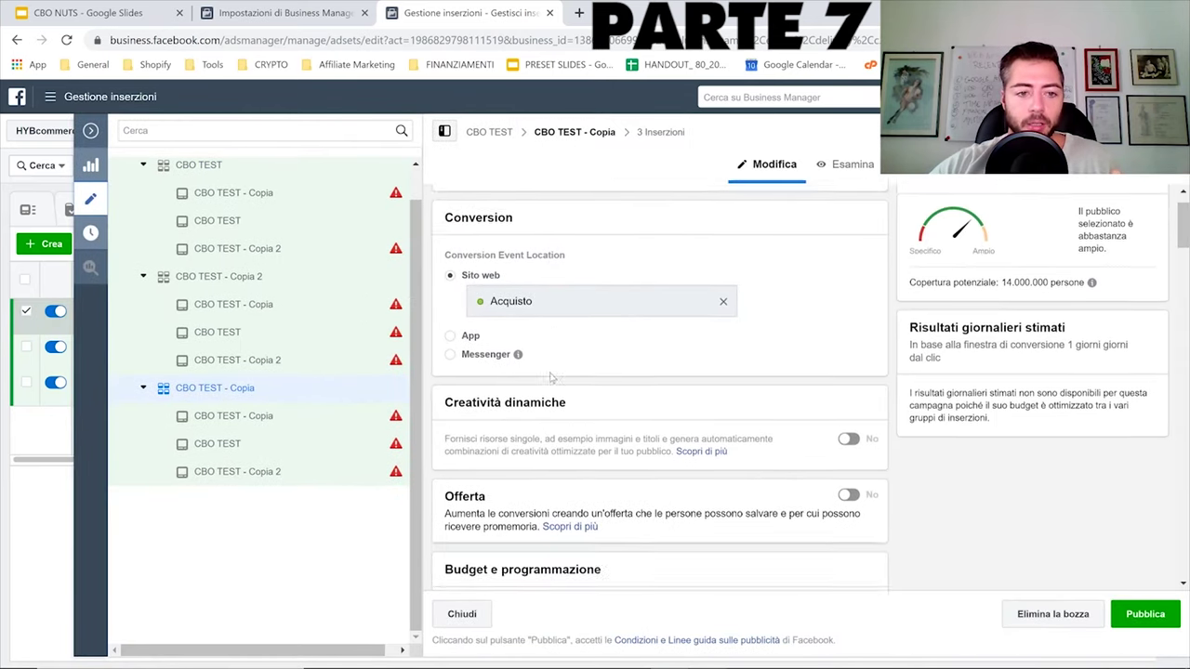
left_click(626, 426)
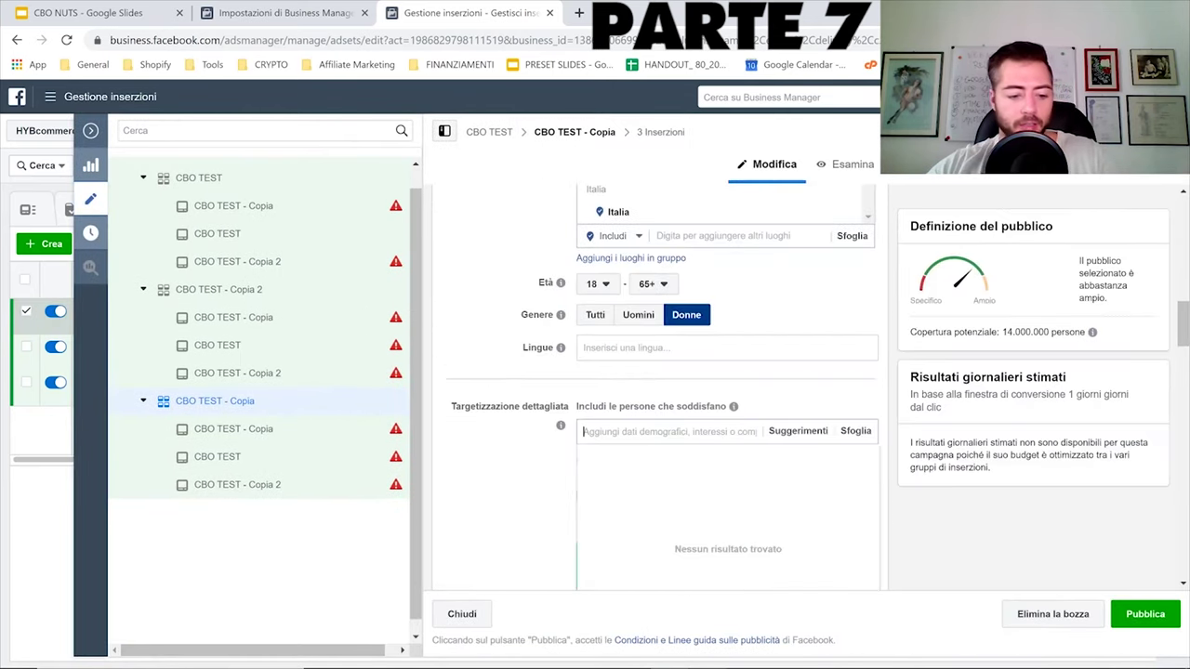
type("zara")
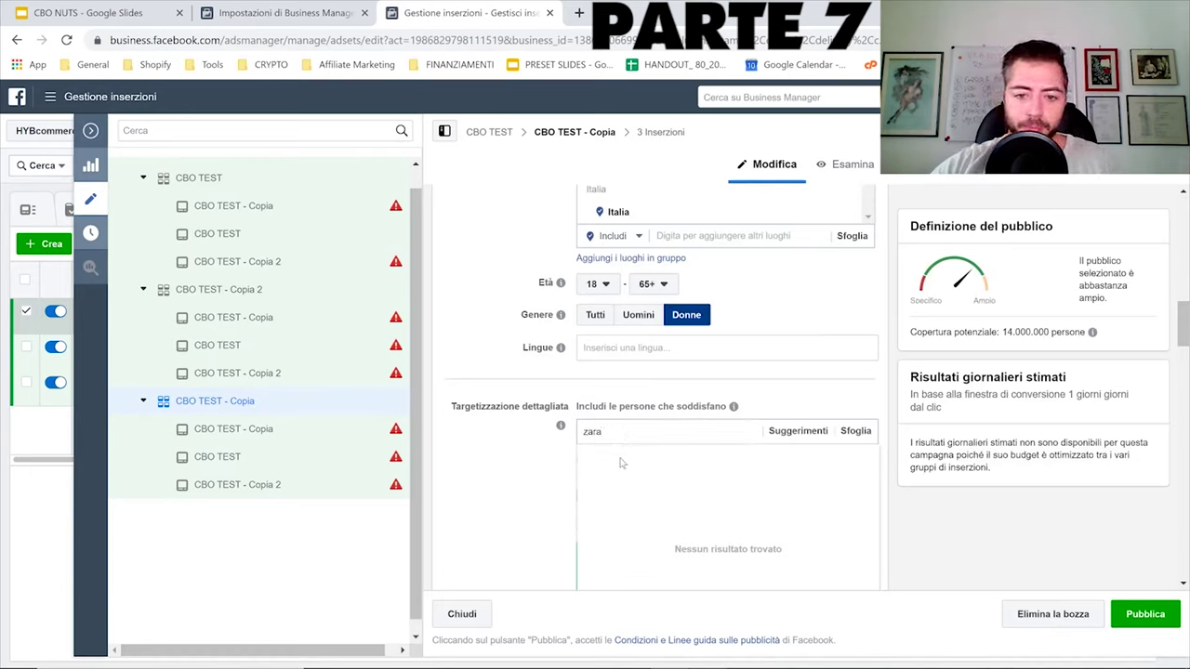
scroll(632, 428, "down", 1)
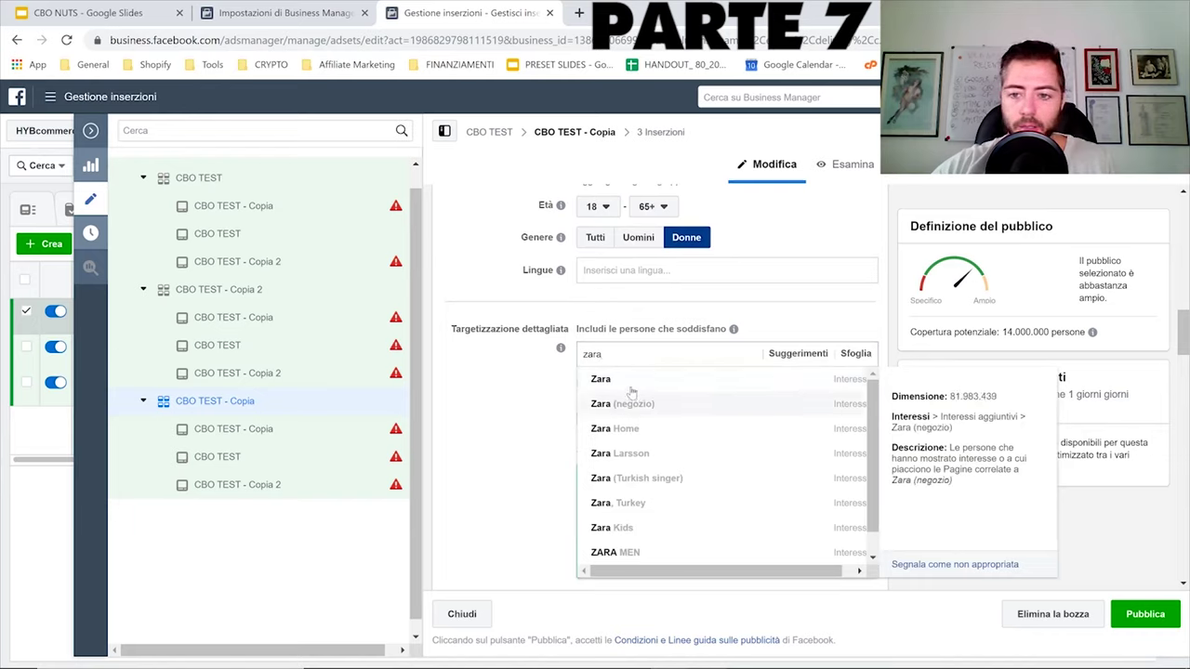
left_click(630, 413)
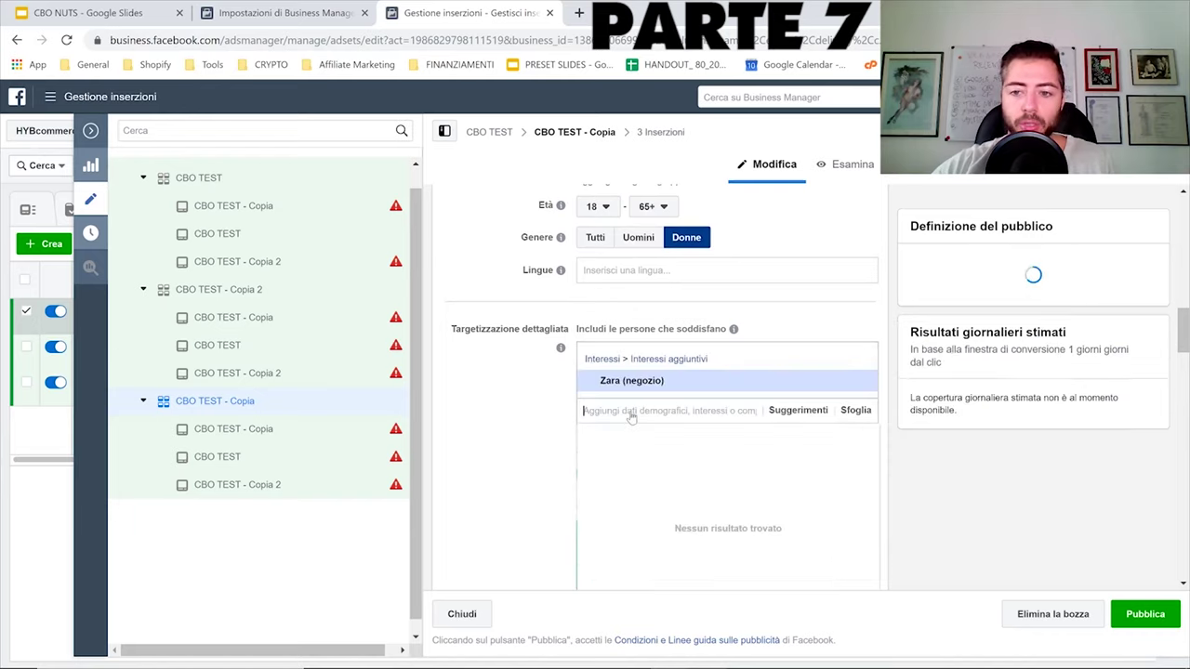
- Add the interest Zara (negozio) to the detailed targeting of the CBO TEST - Copia 2 ad set
left_click(228, 292)
left_click(630, 354)
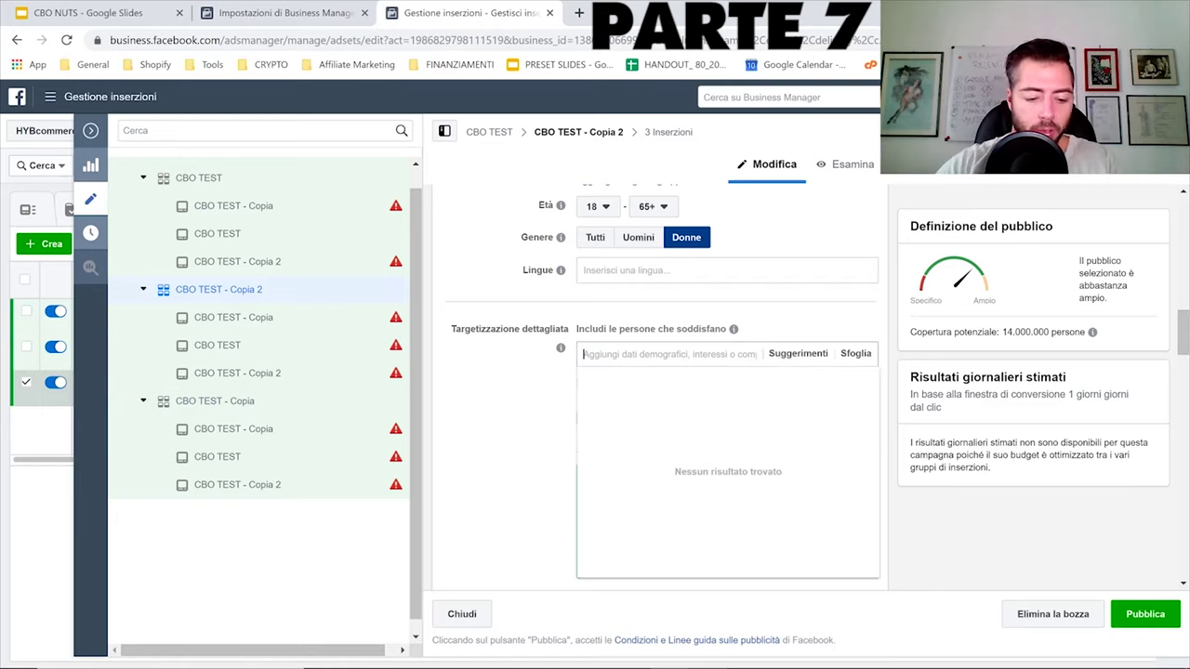
type("bersk")
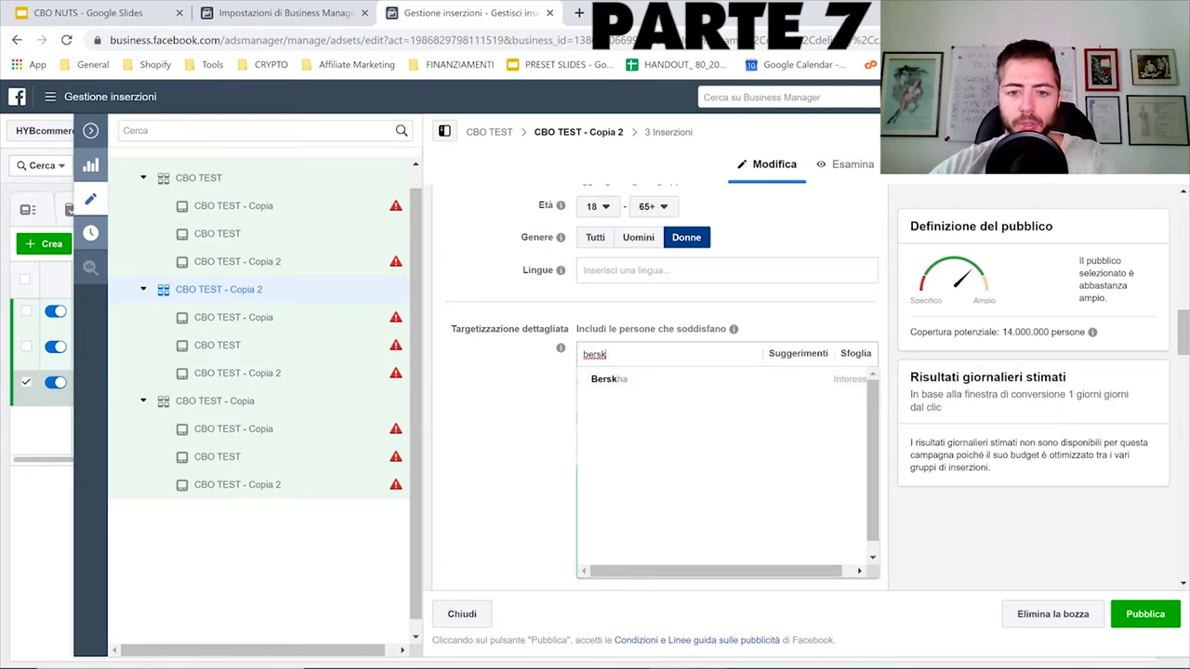
key("BackSpace")
key("BackSpace")
key("BackSpace")
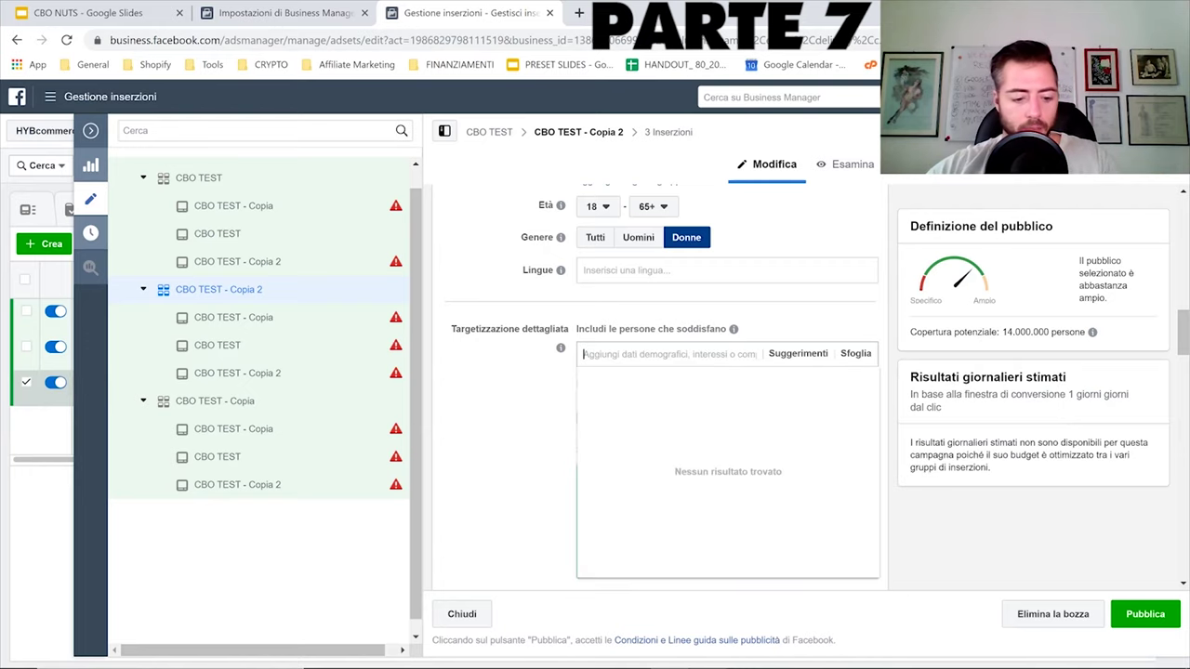
type("zara")
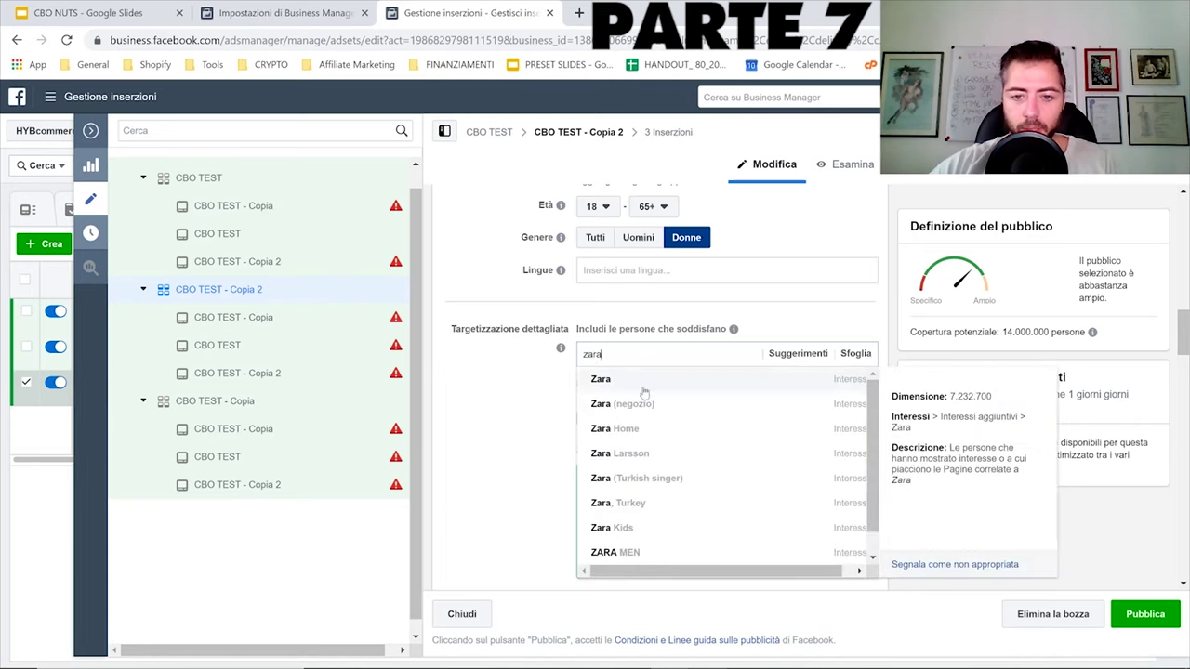
scroll(639, 428, "down", 1)
scroll(641, 436, "up", 1)
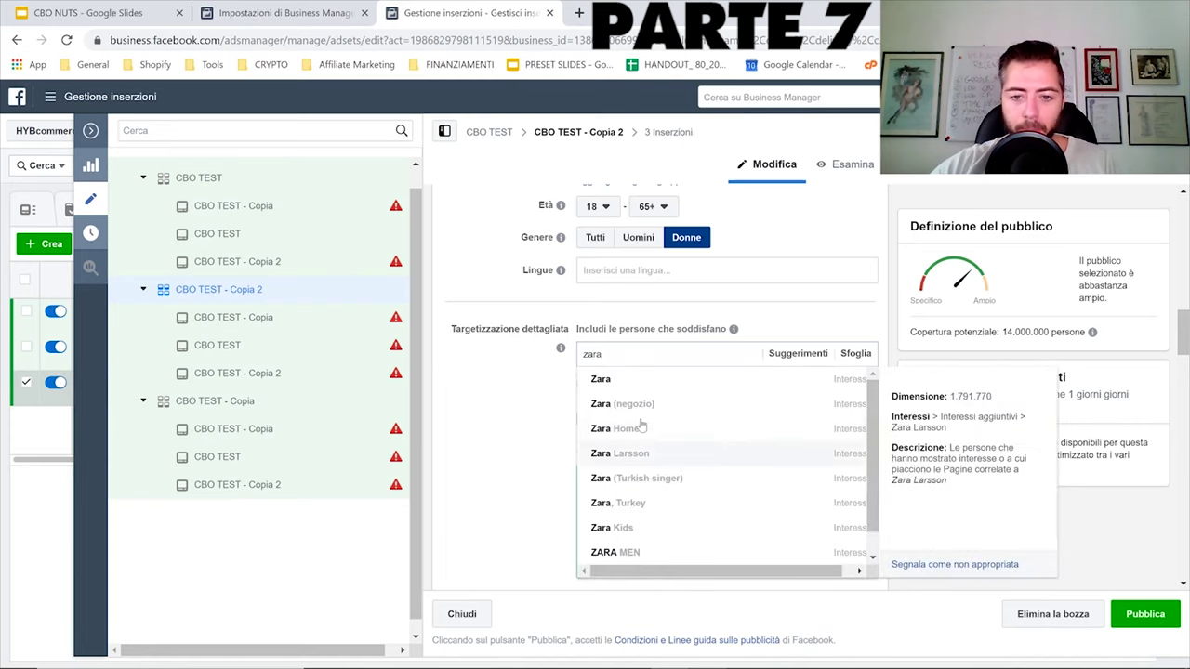
left_click(639, 405)
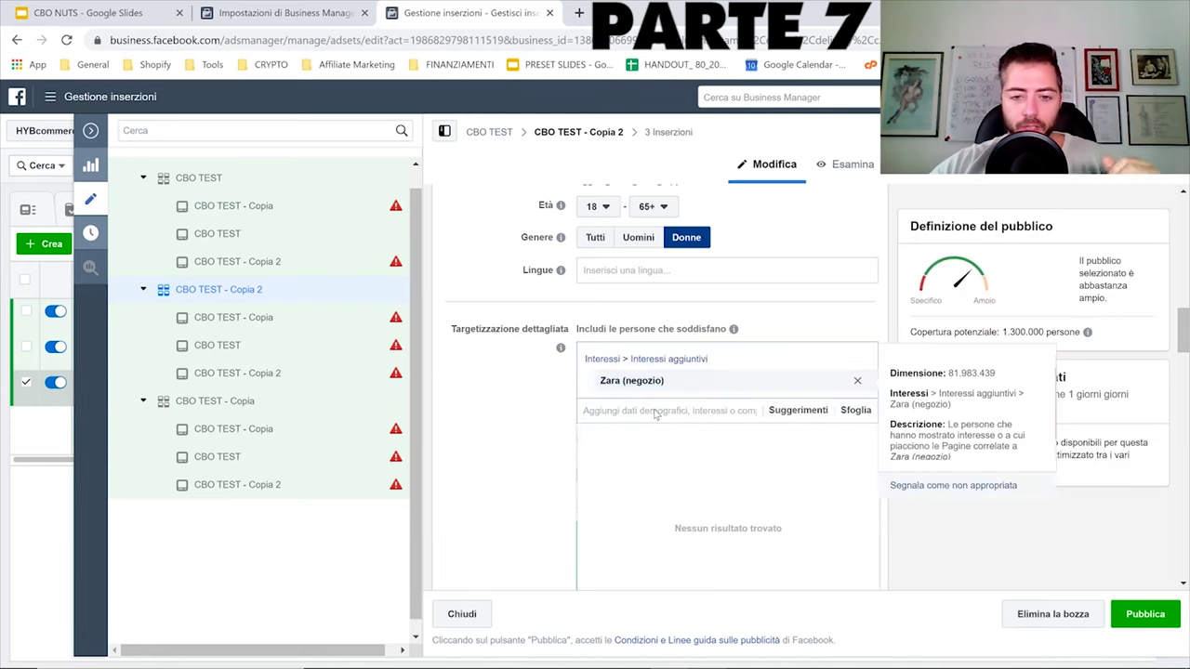
- Add the suggested interest Bershka to CBO TEST - Copia 2 and remove Zara (negozio) from its detailed targeting
left_click(799, 410)
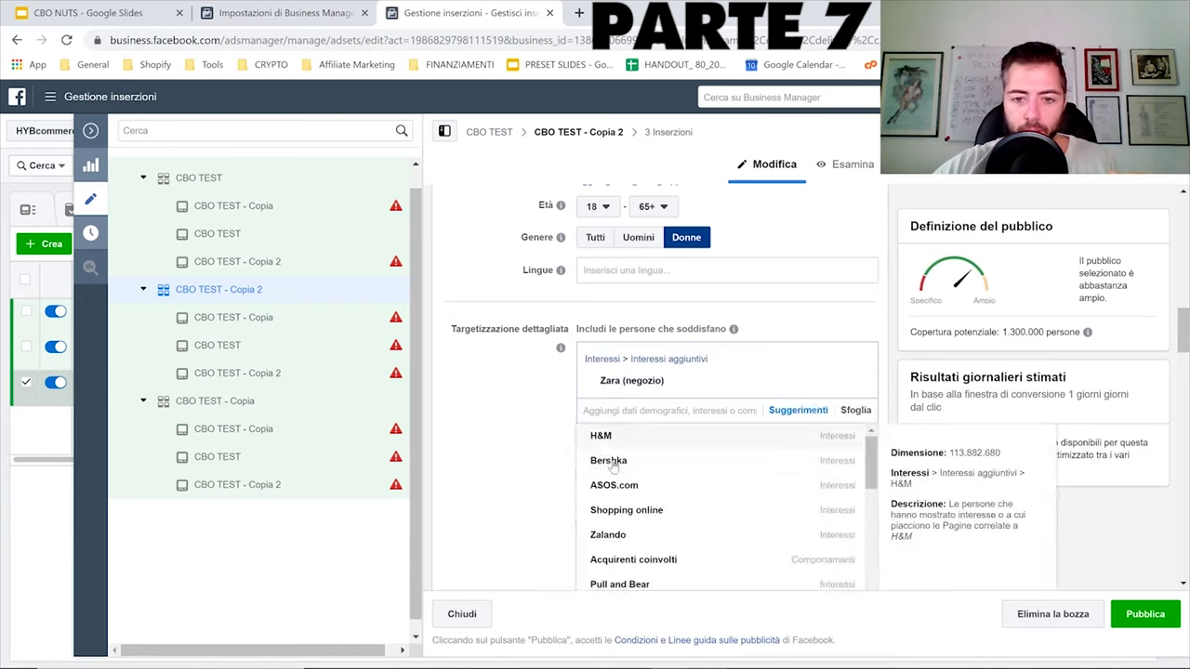
left_click(641, 460)
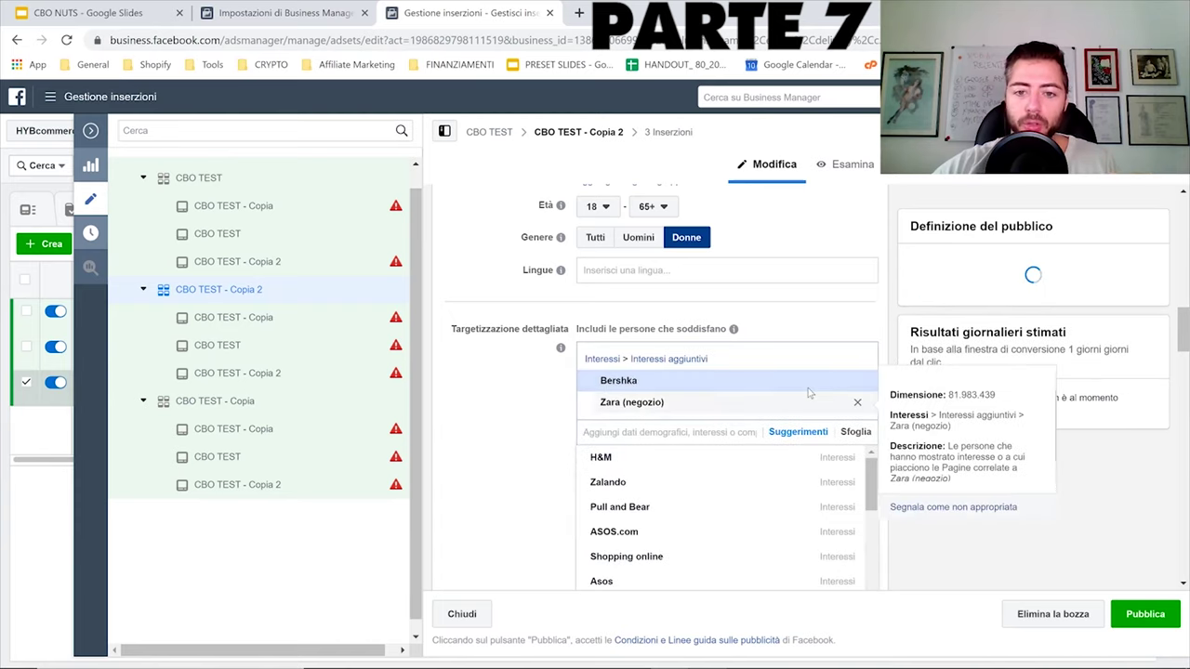
left_click(856, 405)
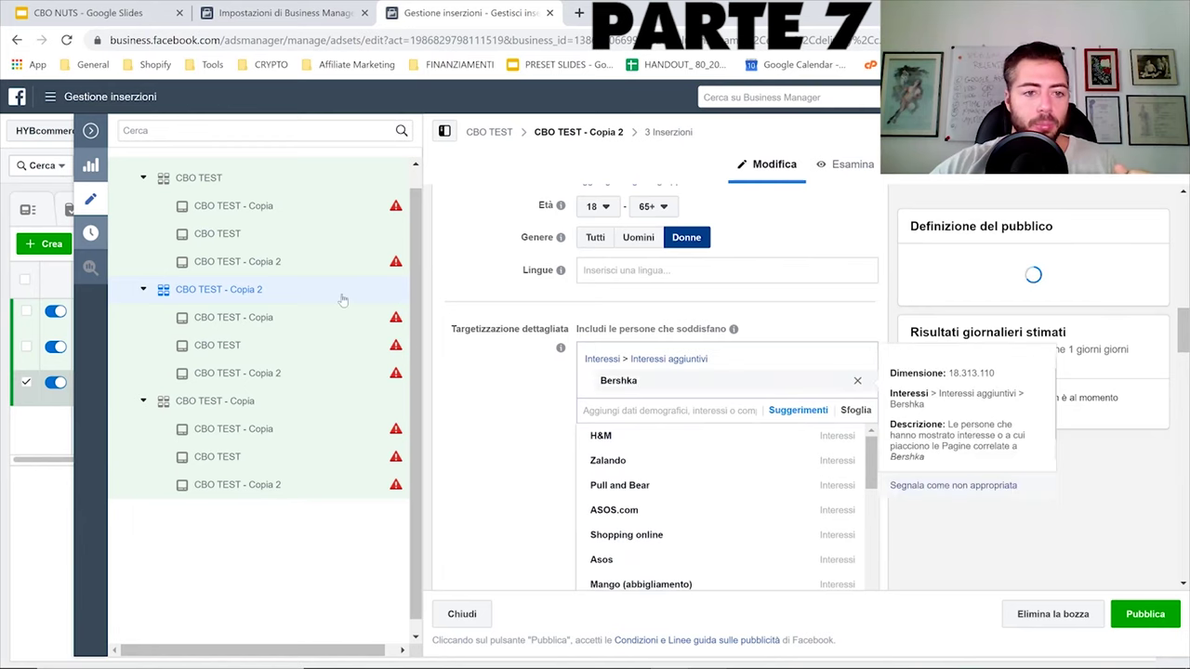
- Add the interest H&M to the detailed targeting of the original CBO TEST ad set
left_click(209, 177)
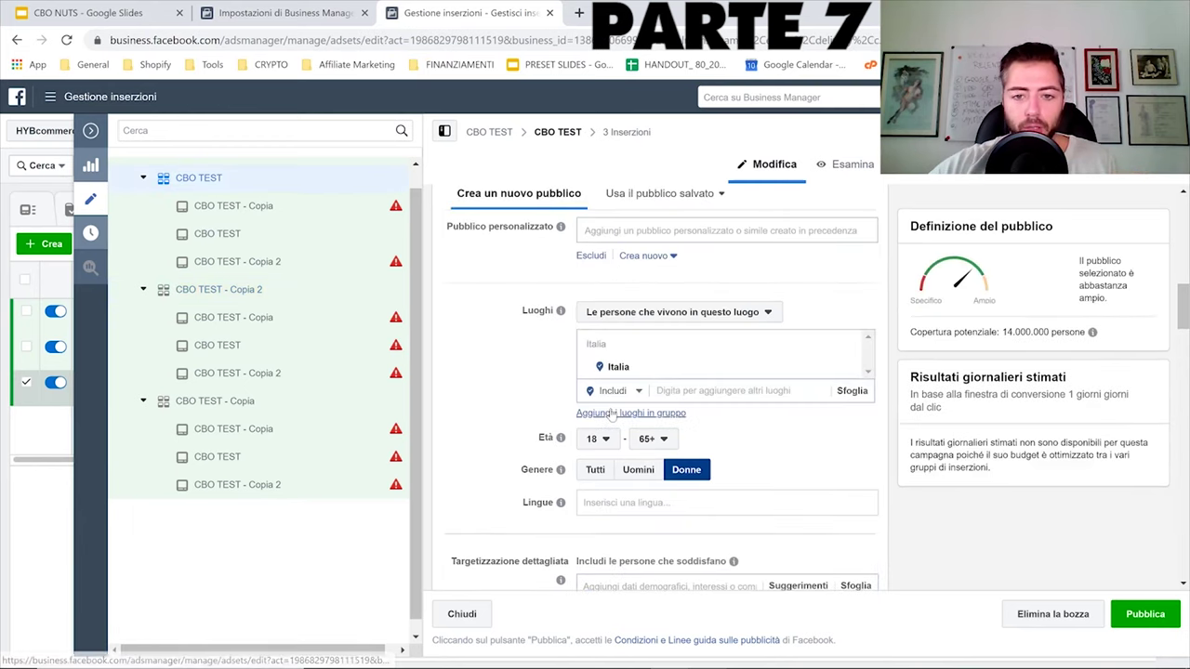
scroll(558, 446, "down", 3)
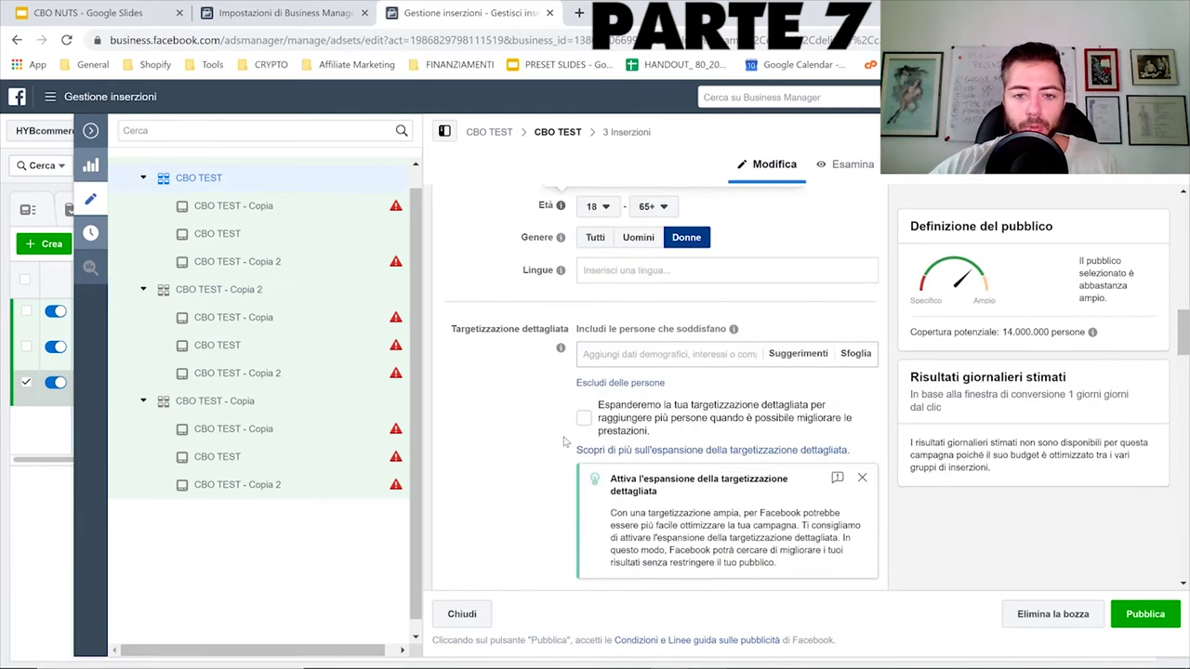
left_click(631, 353)
type("hm")
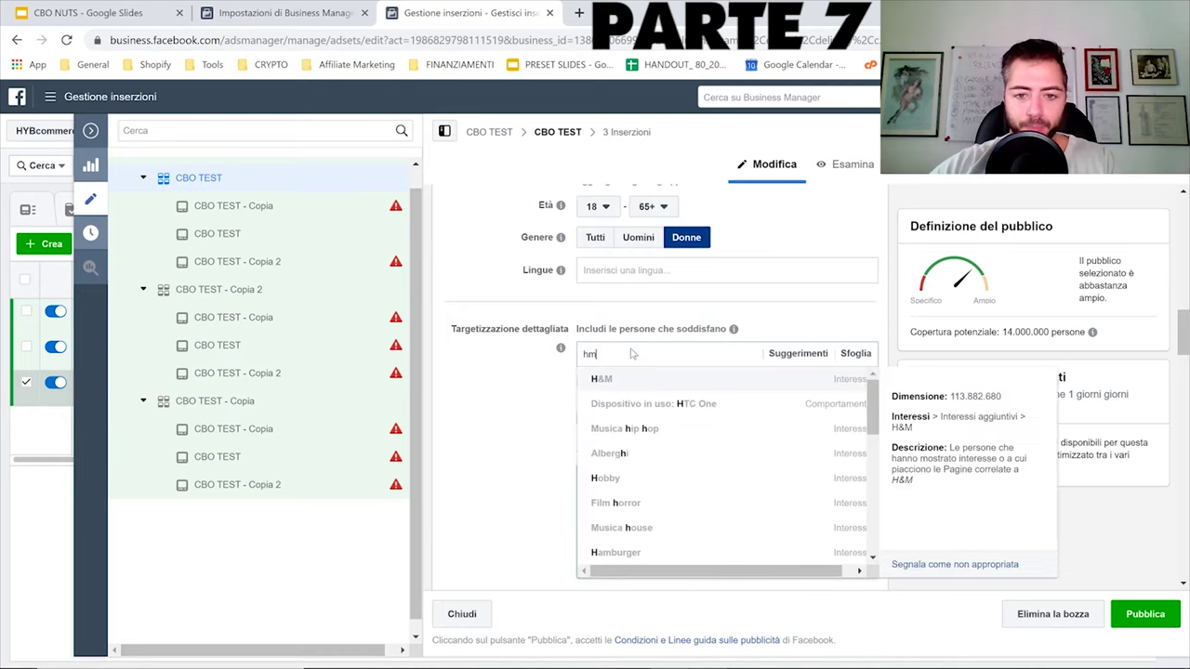
left_click(620, 379)
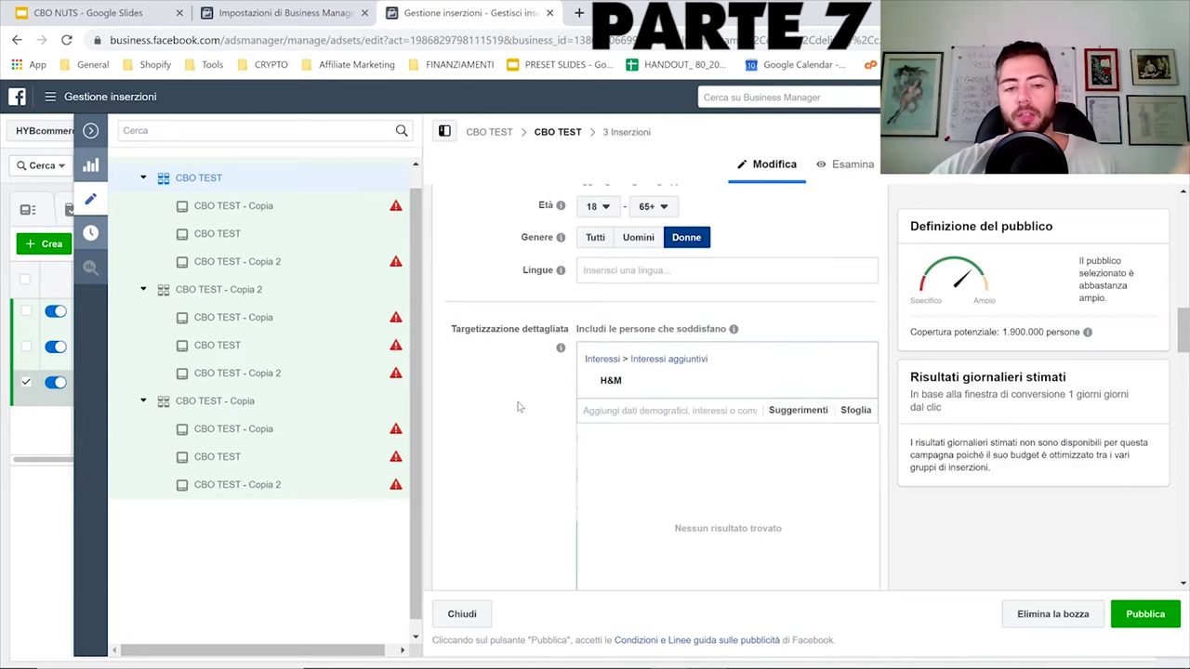
- Check the targeting of the CBO TEST - Copia 2 ad set, then close the editor and return to the campaign list
left_click(262, 291)
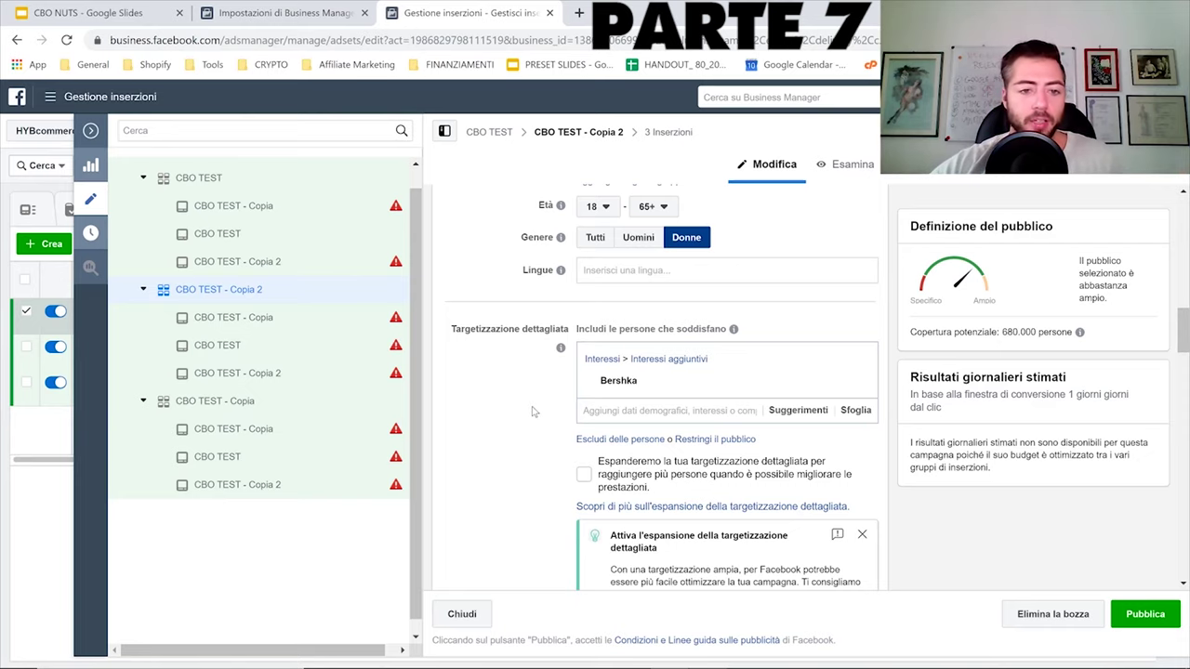
left_click(90, 130)
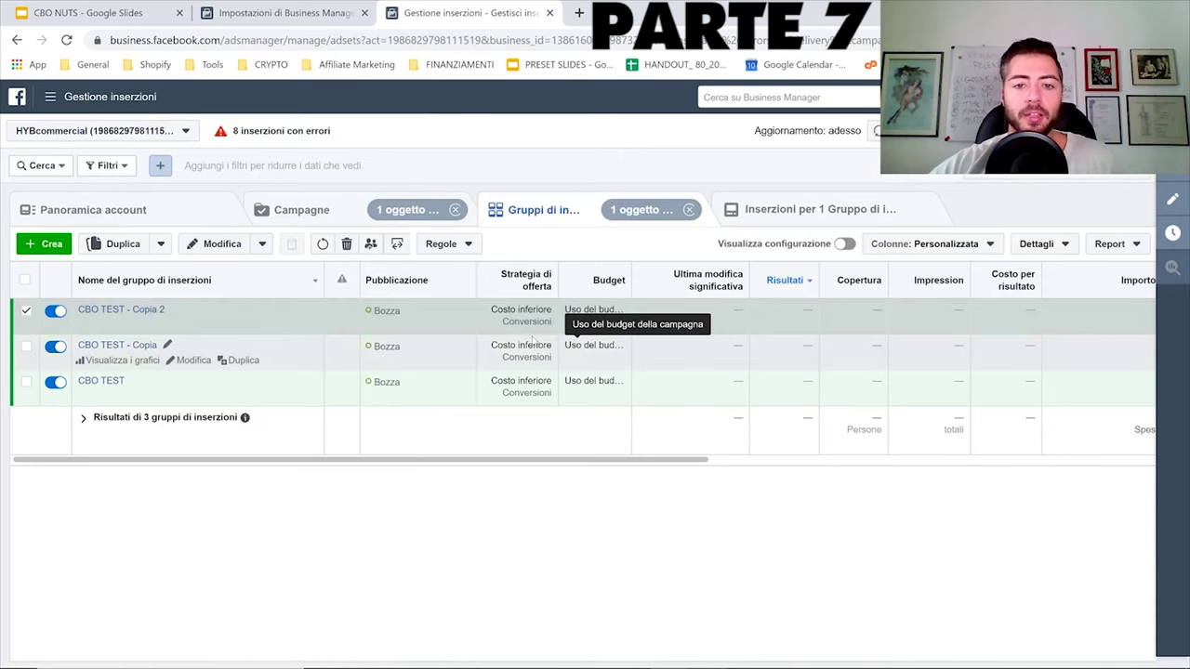
left_click(333, 219)
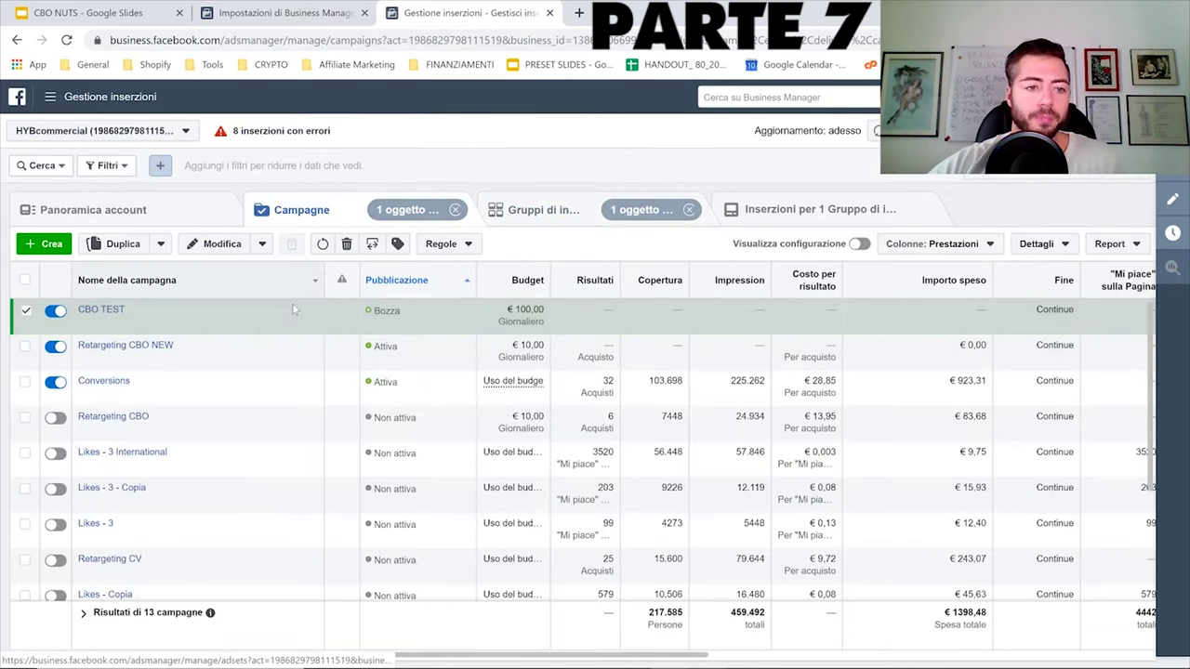